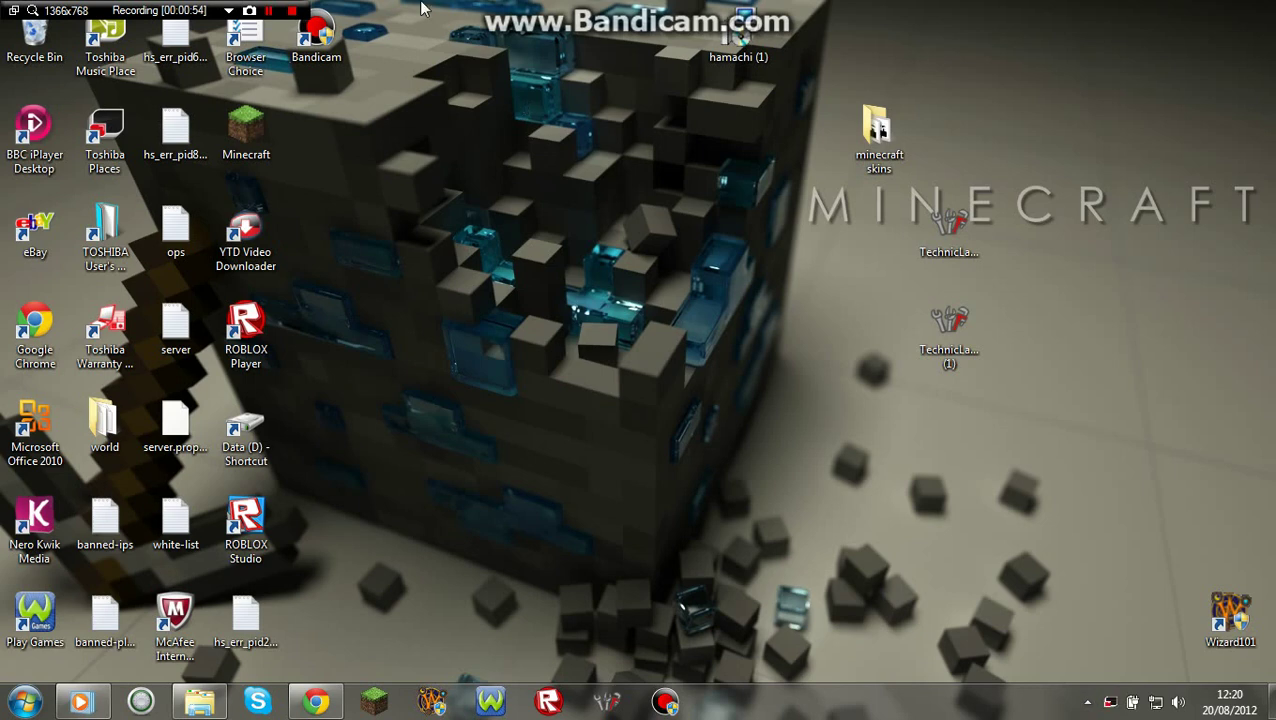
Bring the Chrome window with the SUSE Studio software page back to the front.
{"action": "left_click", "coordinate": [308, 702]}
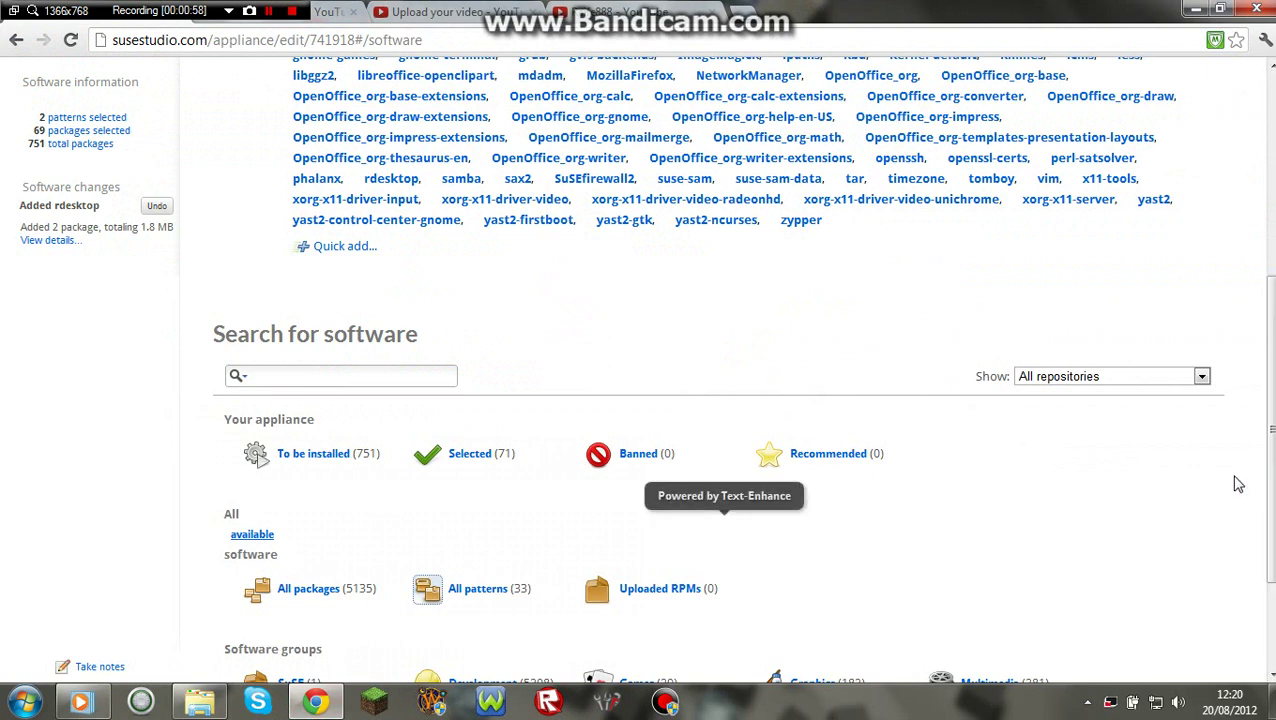
{"action": "scroll", "coordinate": [700, 380], "scroll_direction": "up", "scroll_amount": 2}
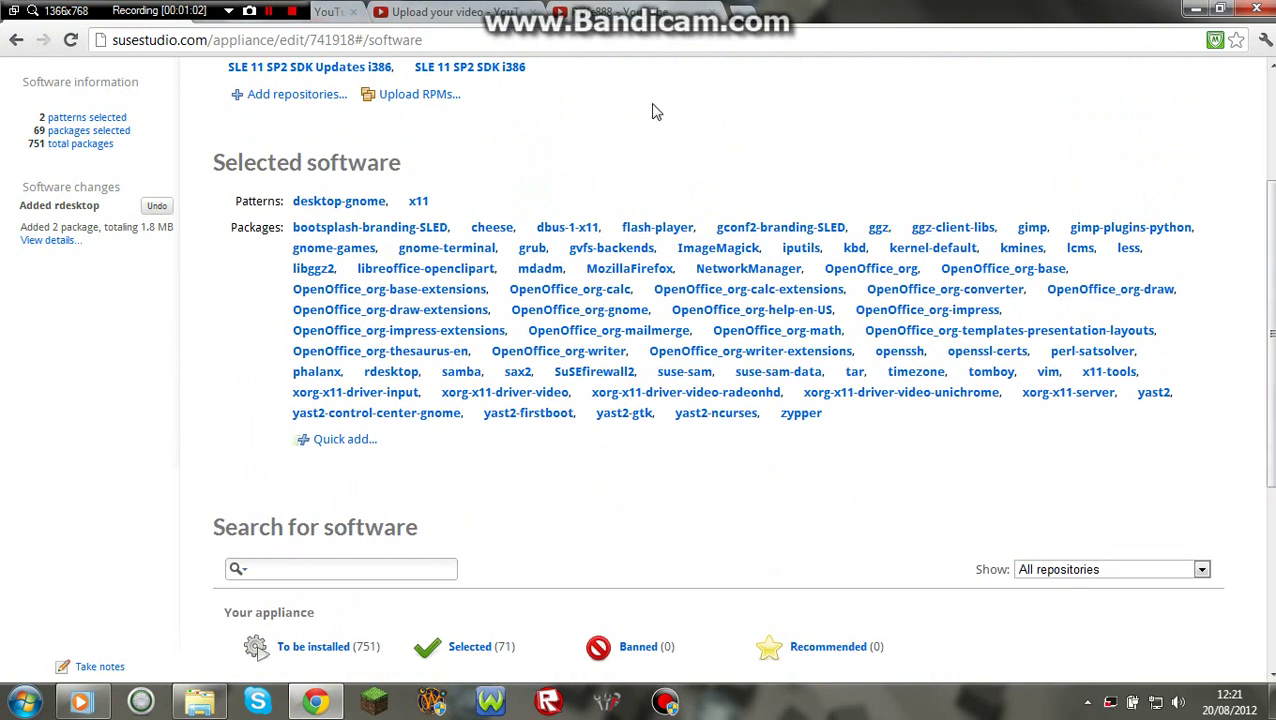
{"action": "left_click_drag", "start_coordinate": [1266, 358], "coordinate": [1268, 185]}
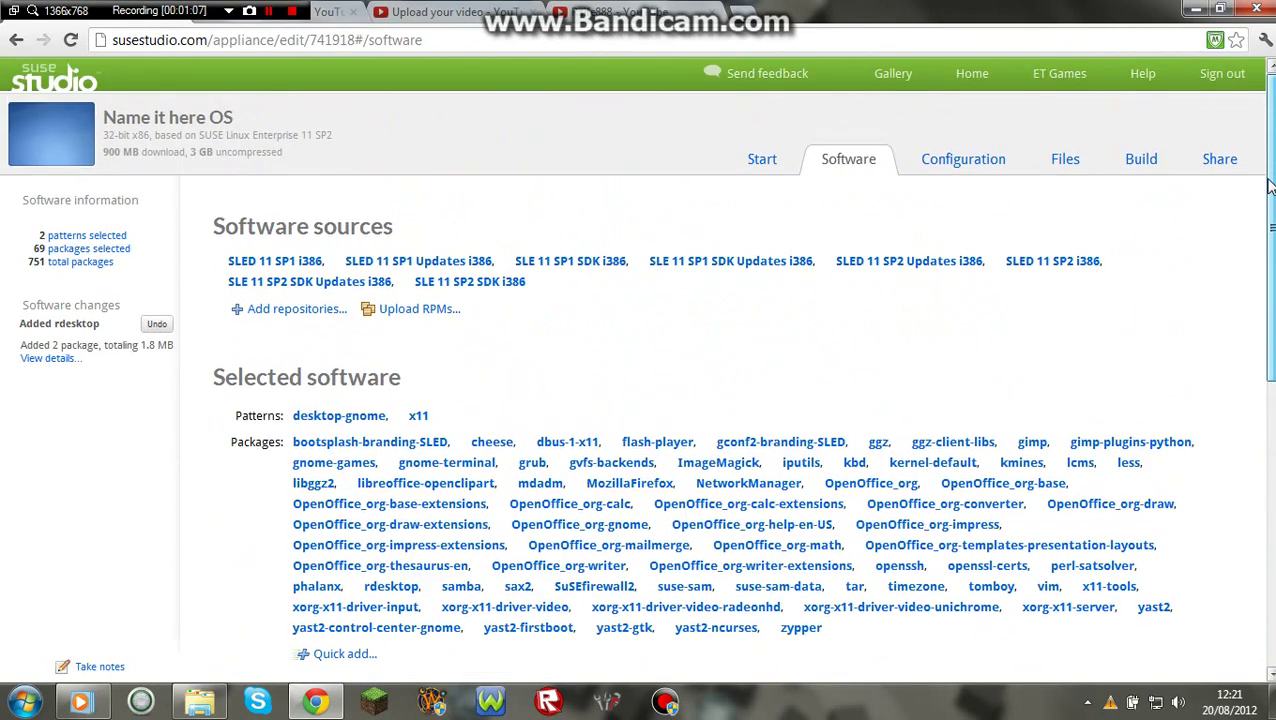
Set the appliance language and keyboard layout to English (UK).
{"action": "left_click", "coordinate": [960, 166]}
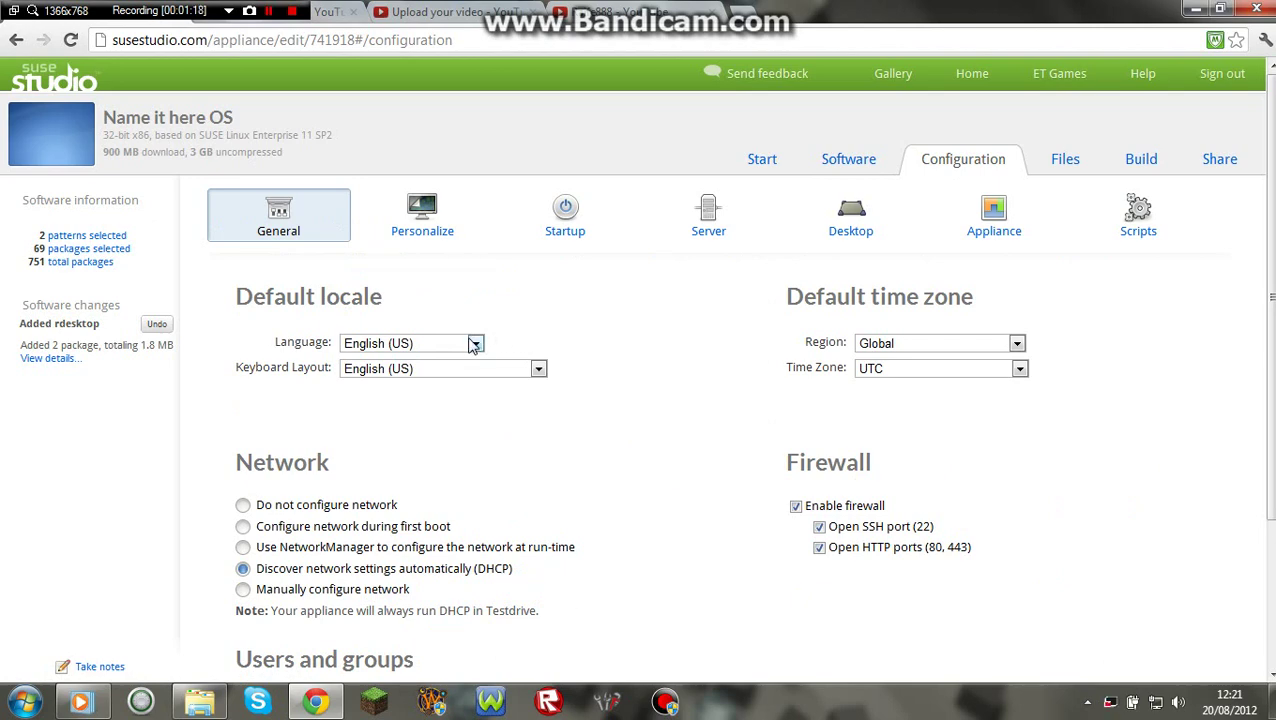
{"action": "left_click", "coordinate": [474, 343]}
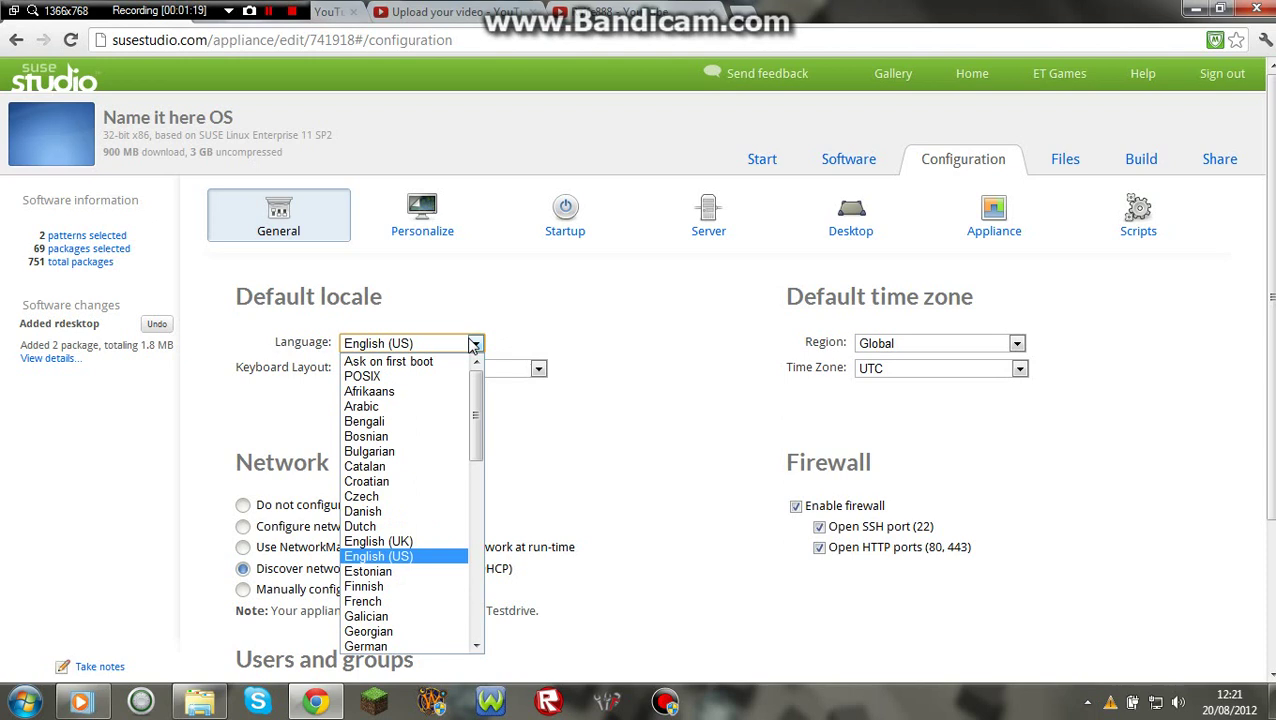
{"action": "left_click", "coordinate": [407, 542]}
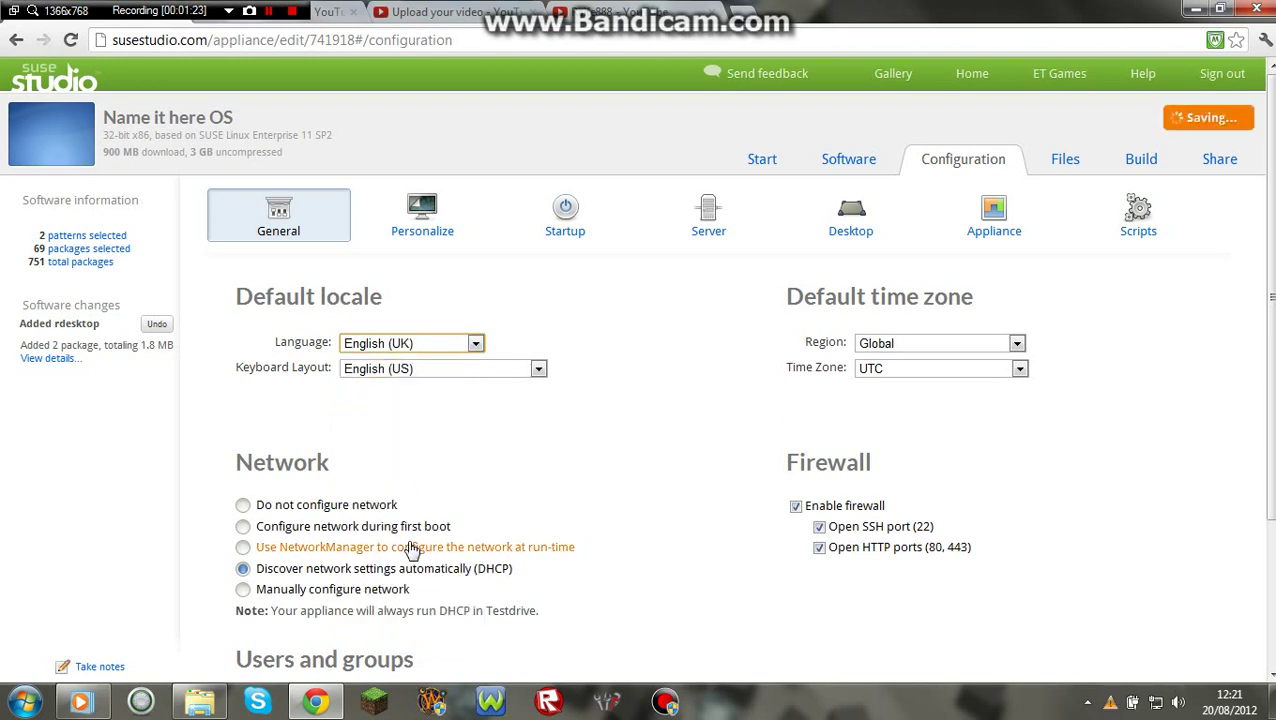
{"action": "left_click", "coordinate": [538, 369]}
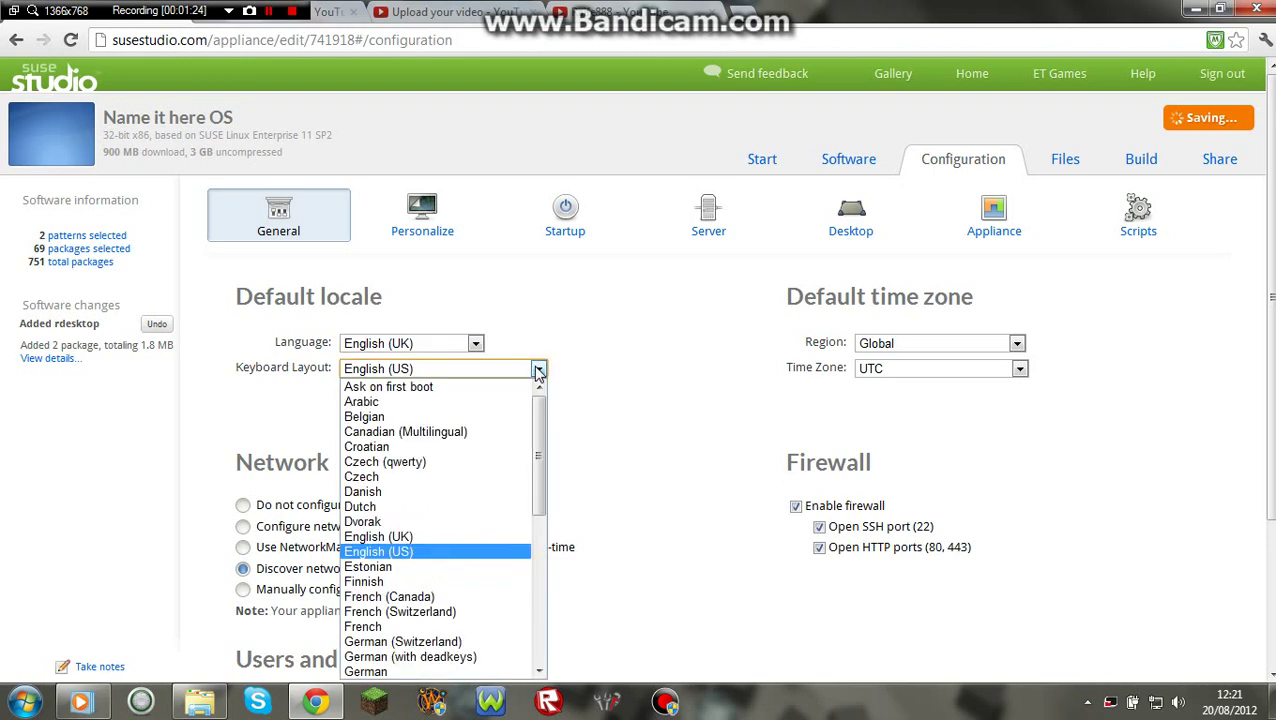
{"action": "left_click", "coordinate": [446, 538]}
Set the time zone to Europe / United Kingdom, keeping English (UK) as the language.
{"action": "left_click", "coordinate": [988, 350]}
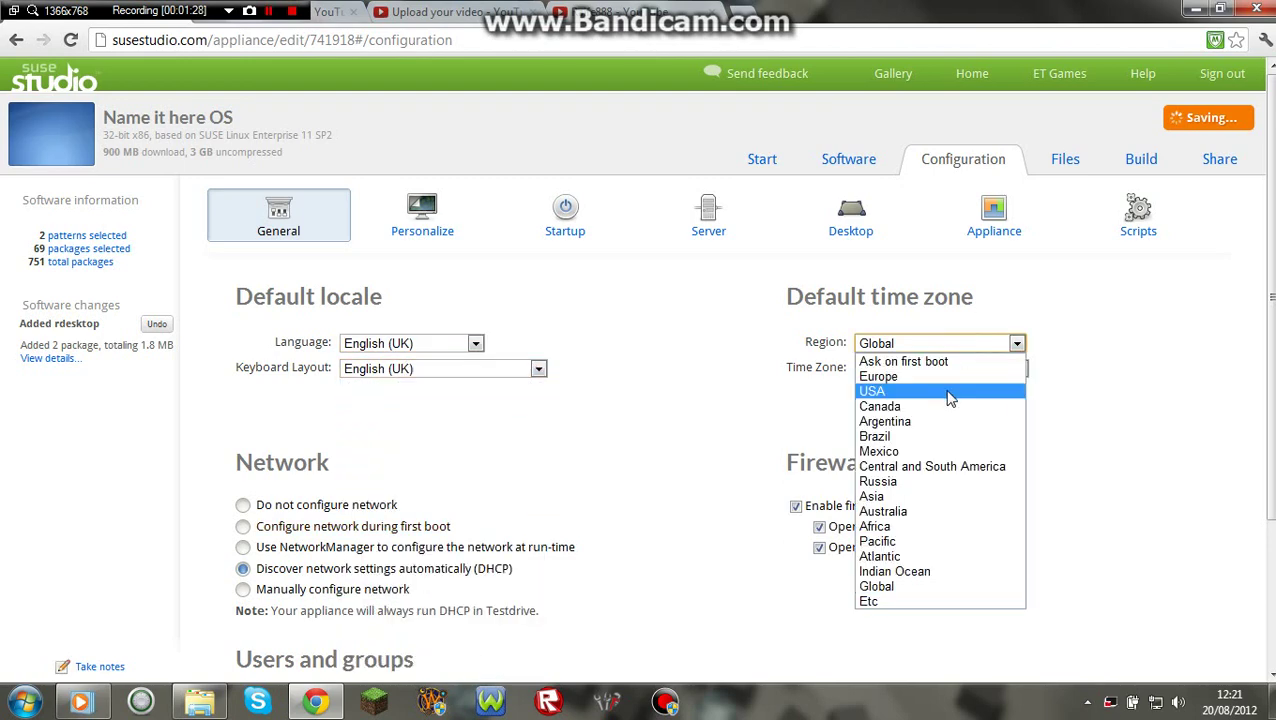
{"action": "left_click", "coordinate": [955, 376]}
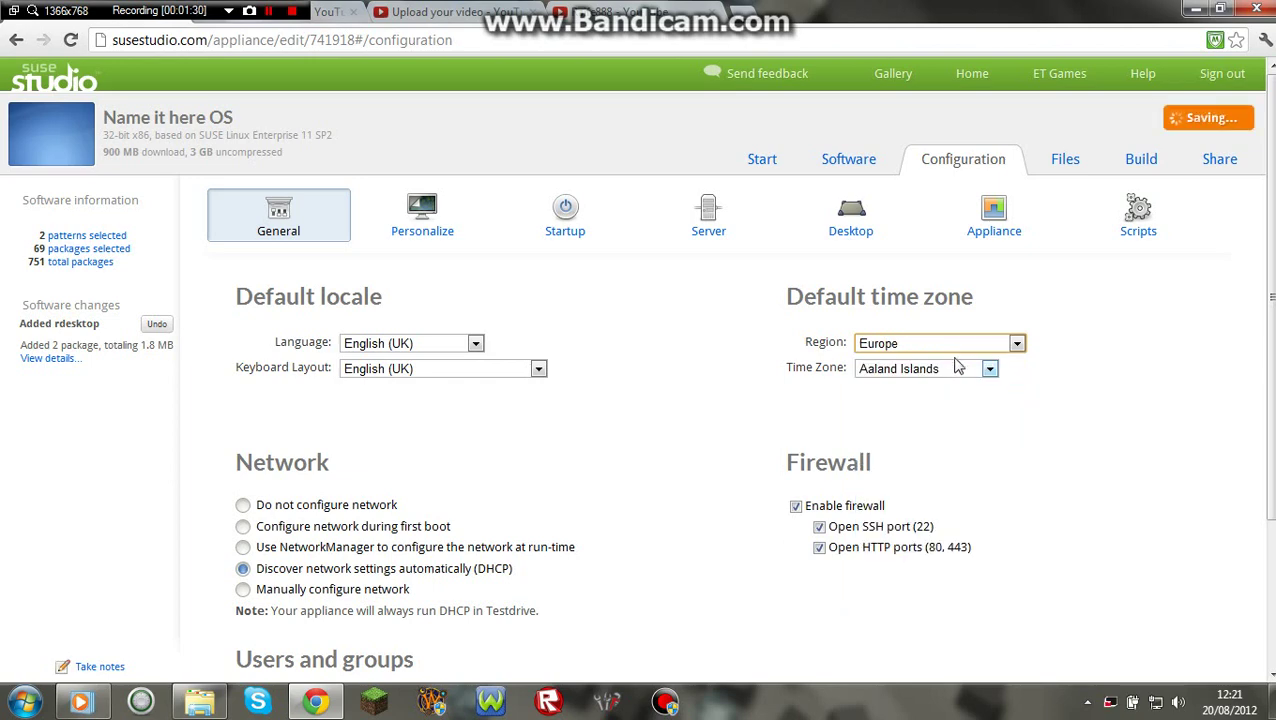
{"action": "left_click", "coordinate": [955, 370]}
{"action": "scroll", "coordinate": [960, 560], "scroll_direction": "down", "scroll_amount": 10}
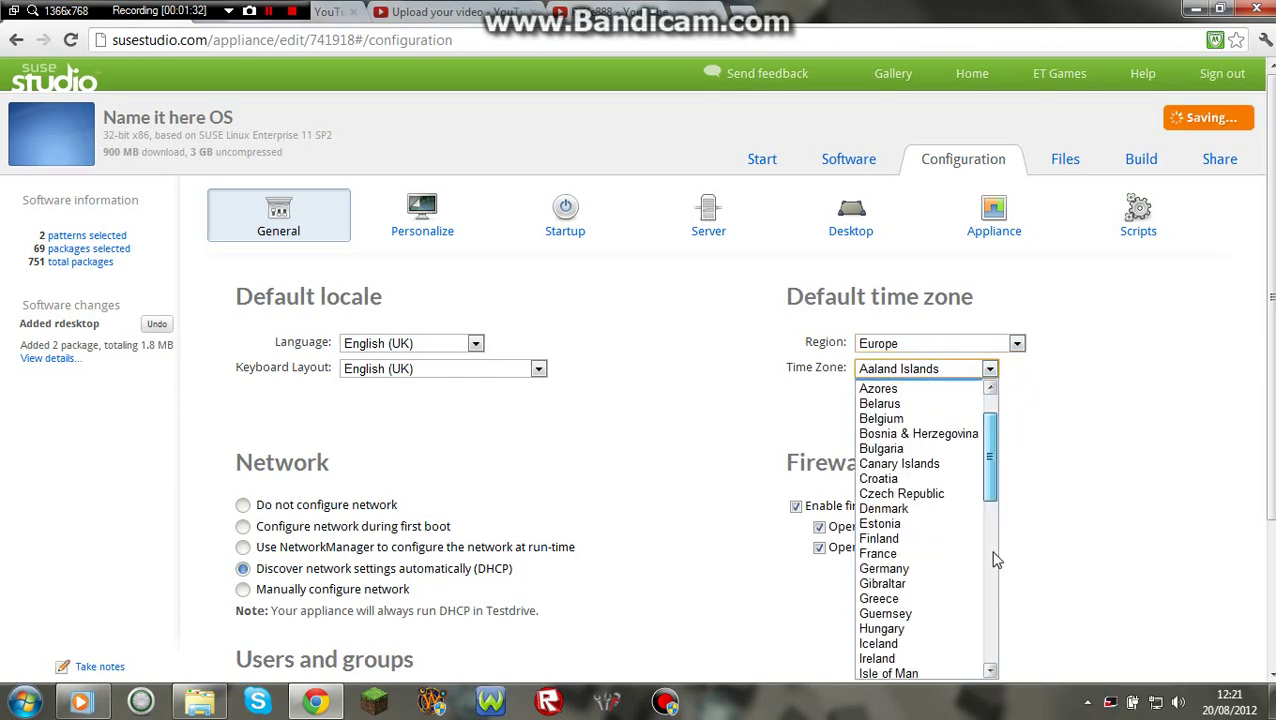
{"action": "left_click", "coordinate": [950, 641]}
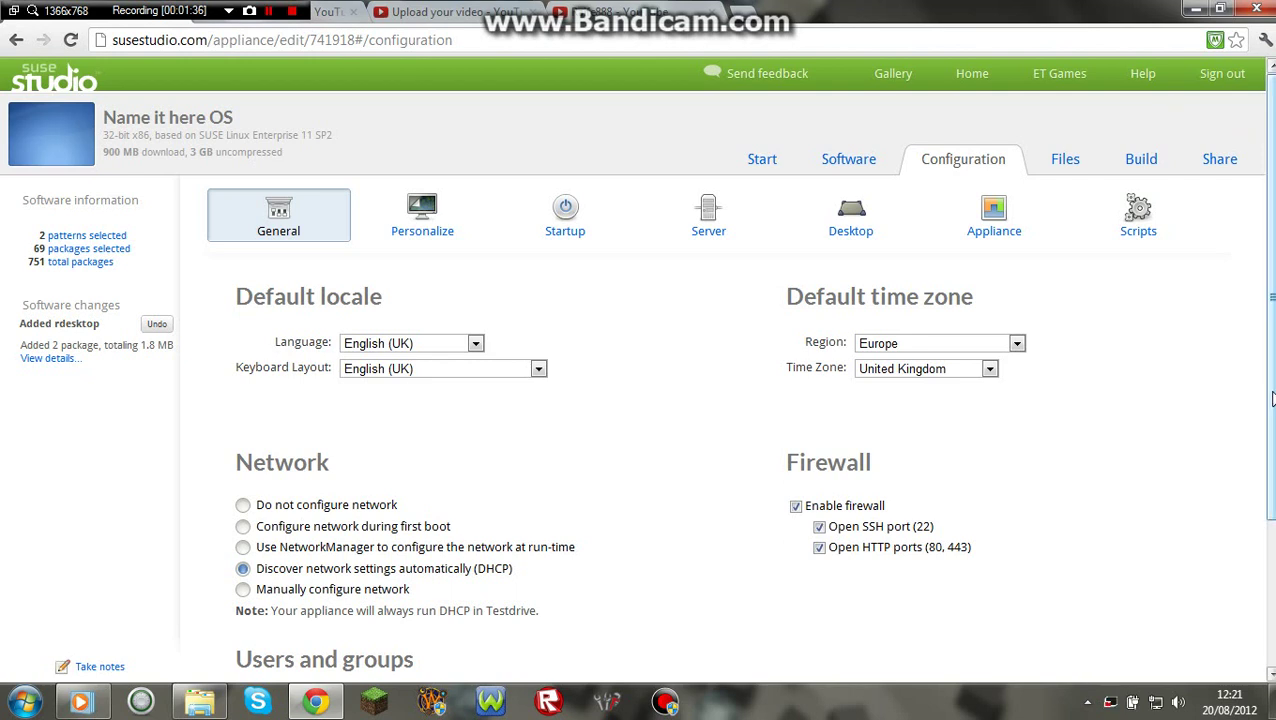
{"action": "left_click", "coordinate": [403, 349]}
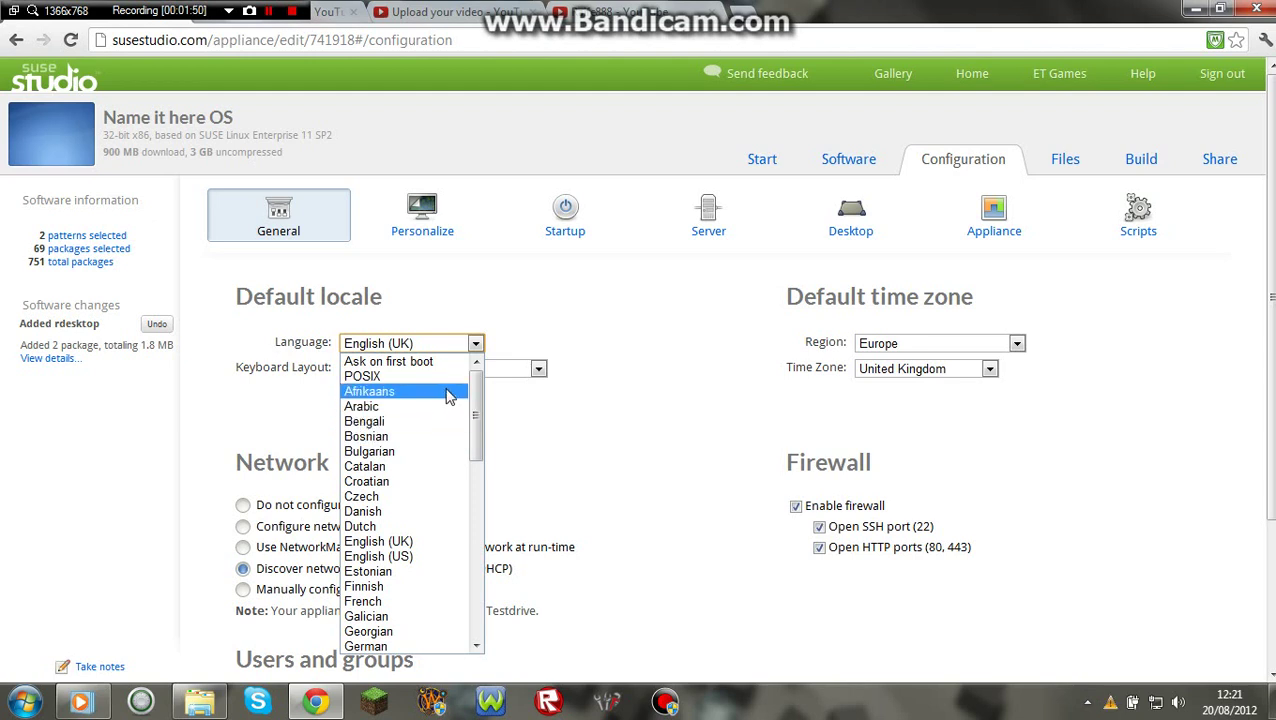
{"action": "left_click", "coordinate": [416, 546]}
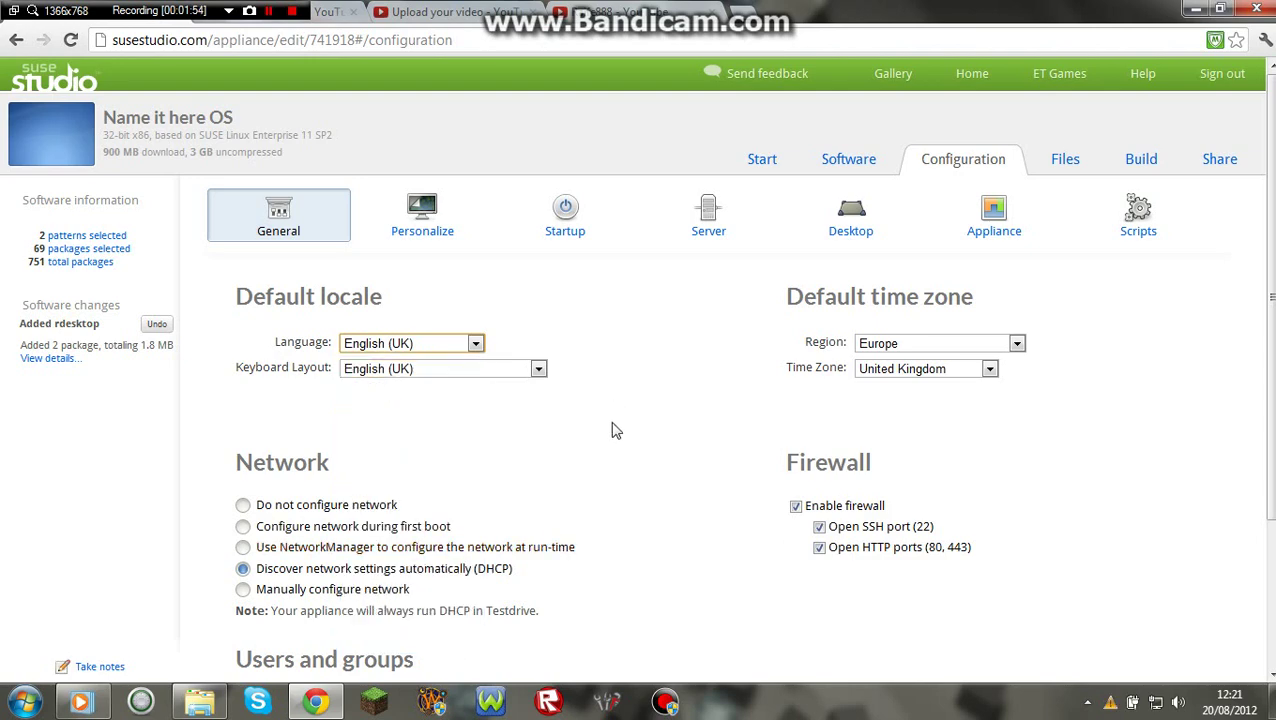
{"action": "scroll", "coordinate": [690, 648], "scroll_direction": "down", "scroll_amount": 2}
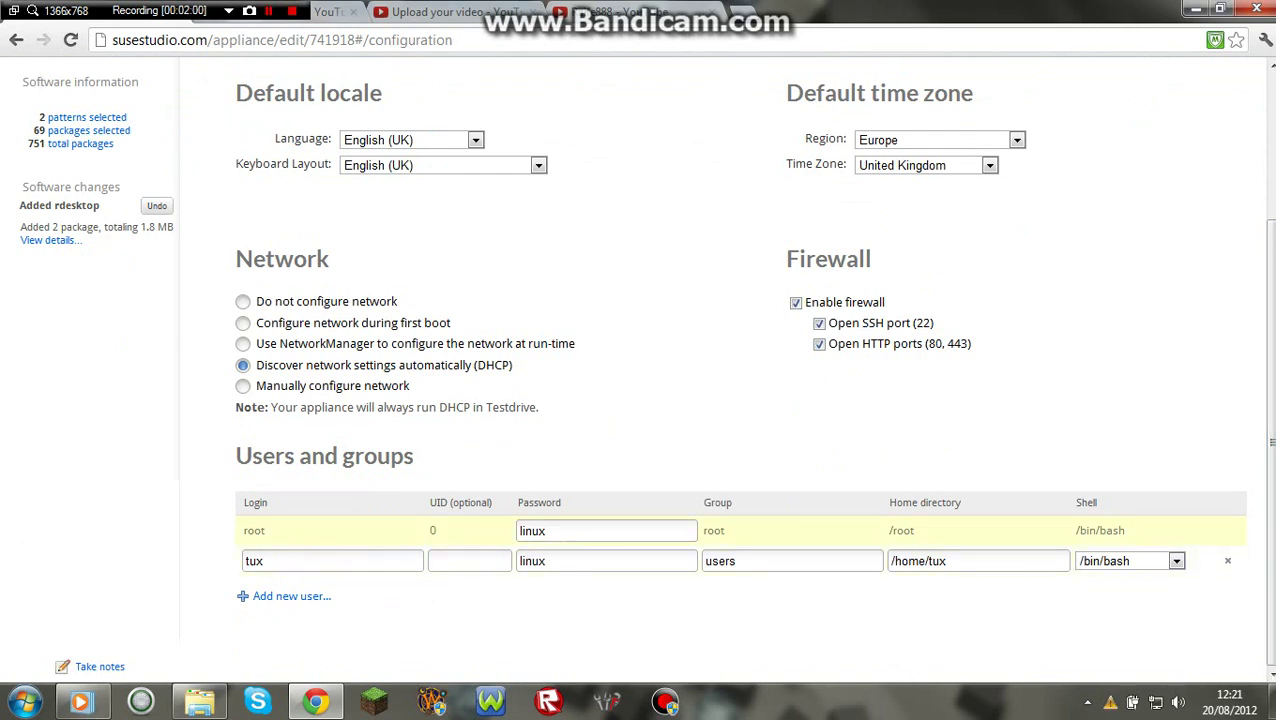
Replace the root user's default password with a new password.
{"action": "left_click", "coordinate": [606, 530]}
{"action": "key", "text": "ctrl+a"}
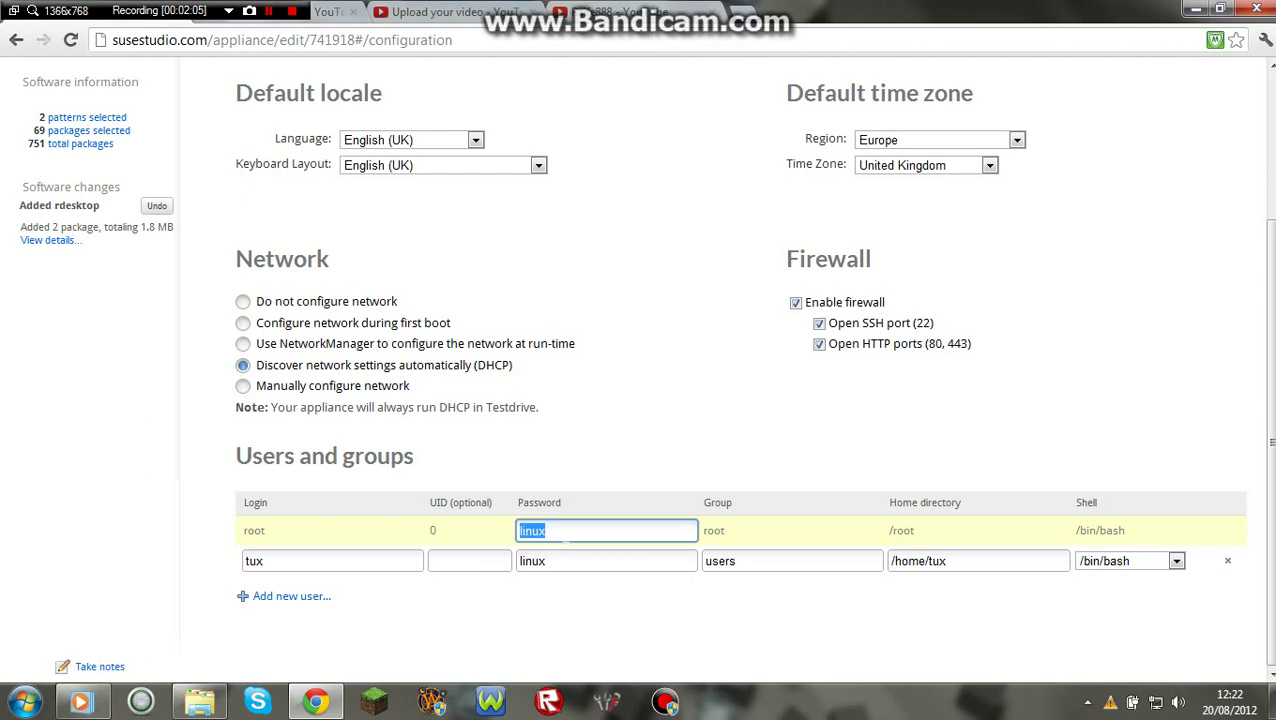
{"action": "left_click", "coordinate": [564, 464]}
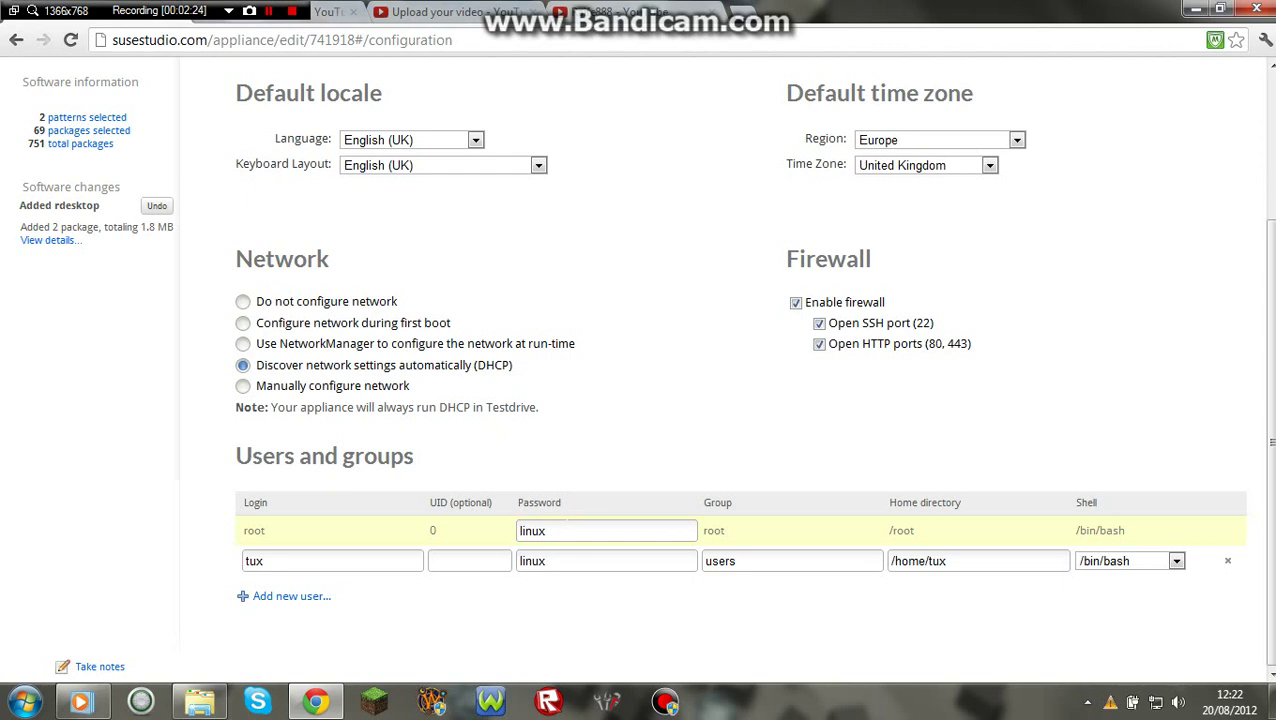
{"action": "left_click", "coordinate": [567, 530]}
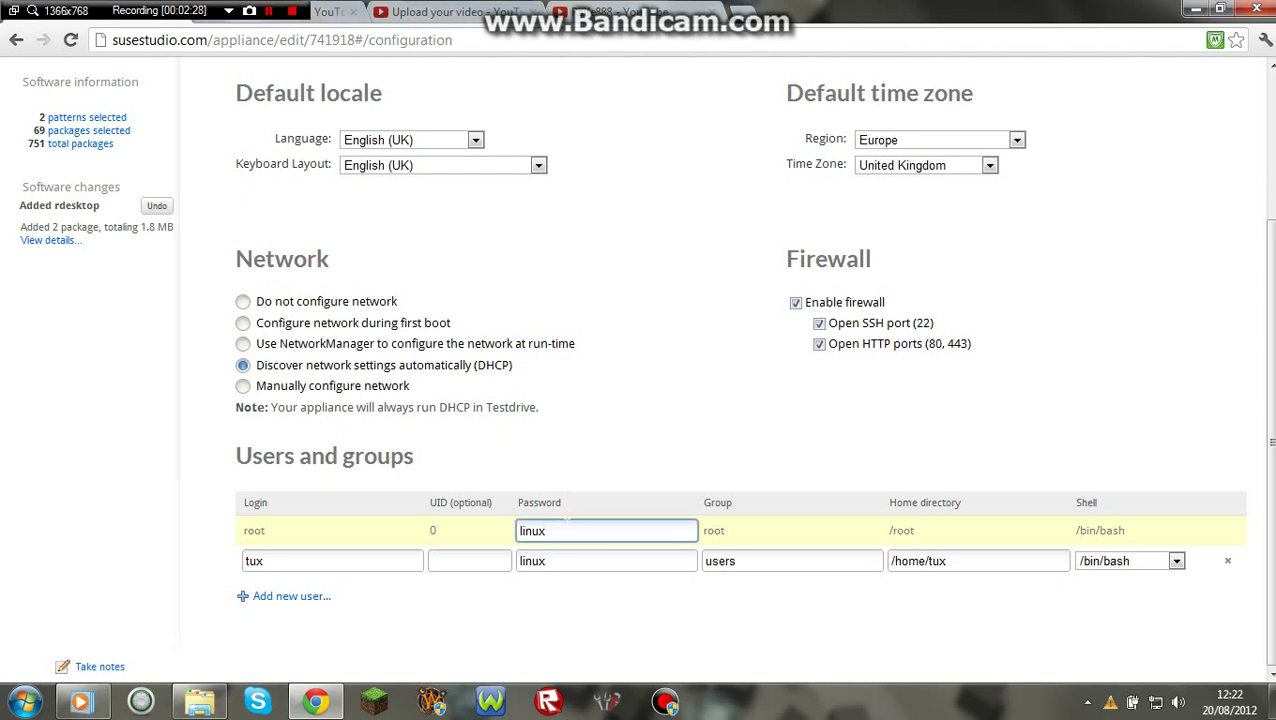
{"action": "double_click", "coordinate": [567, 527]}
{"action": "type", "text": "root"}
{"action": "left_click", "coordinate": [263, 561]}
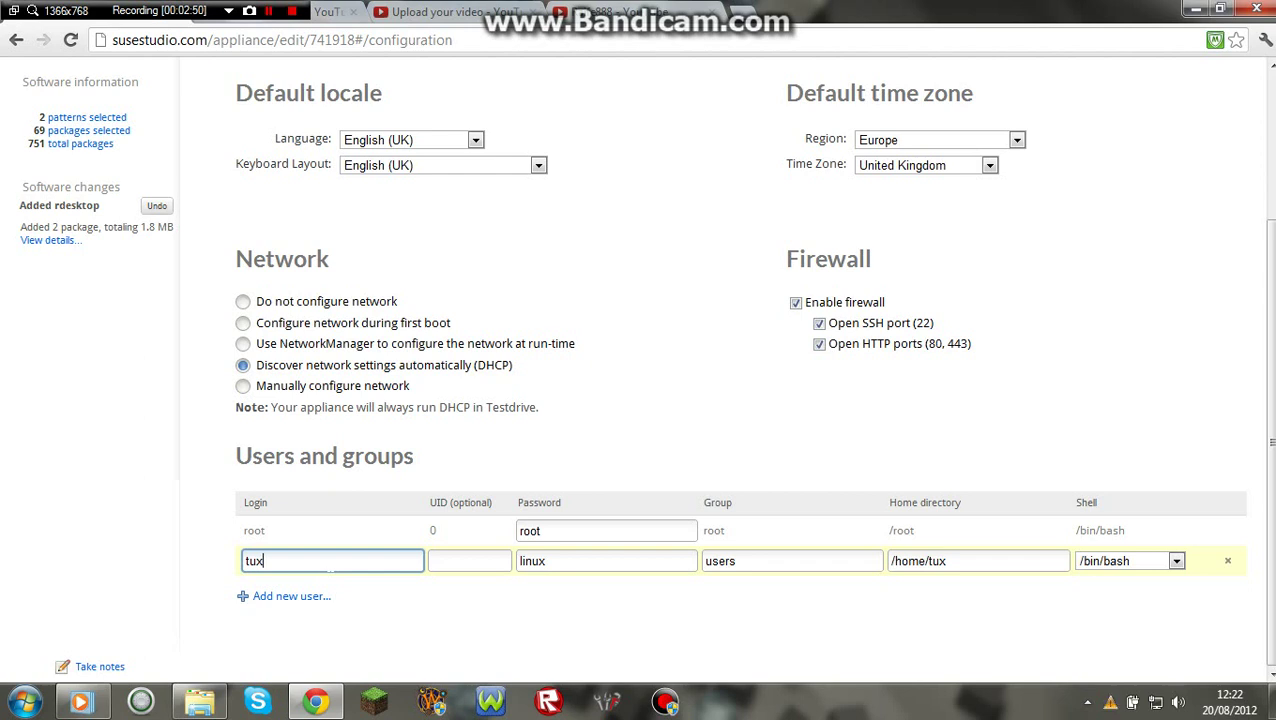
Rename the second user from tux to administrator with UID 1000.
{"action": "key", "text": "BackSpace"}
{"action": "key", "text": "BackSpace"}
{"action": "key", "text": "BackSpace"}
{"action": "type", "text": "admjin"}
{"action": "key", "text": "BackSpace"}
{"action": "key", "text": "BackSpace"}
{"action": "key", "text": "BackSpace"}
{"action": "key", "text": "BackSpace"}
{"action": "type", "text": "ministrator"}
{"action": "key", "text": "Tab"}
{"action": "type", "text": "0"}
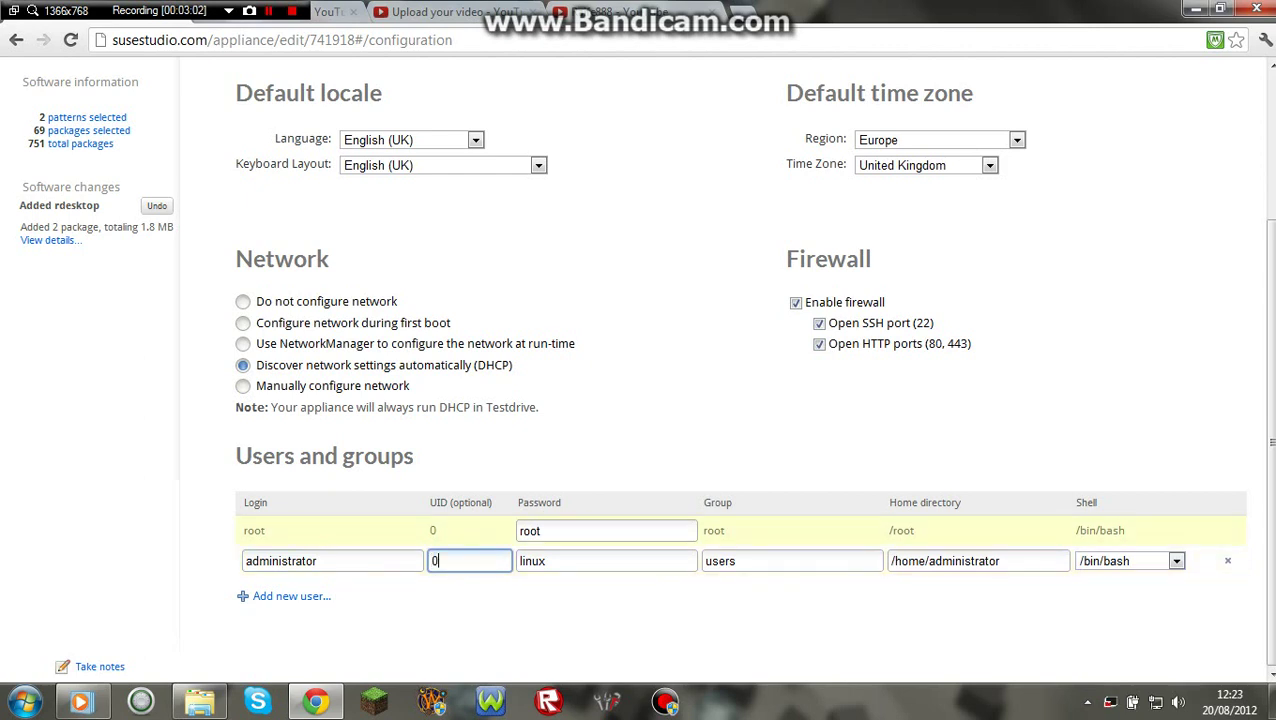
{"action": "type", "text": "000"}
{"action": "key", "text": "Tab"}
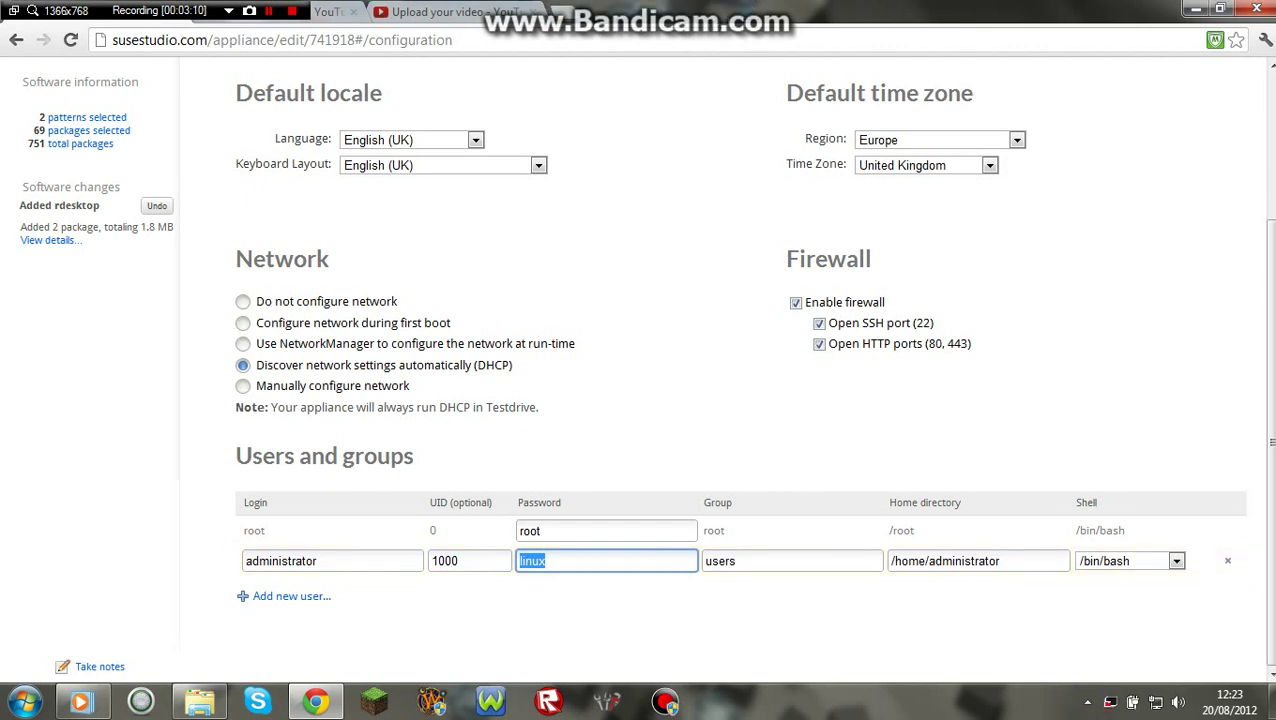
Give the administrator user a new password.
{"action": "left_click", "coordinate": [602, 565]}
{"action": "double_click", "coordinate": [602, 565]}
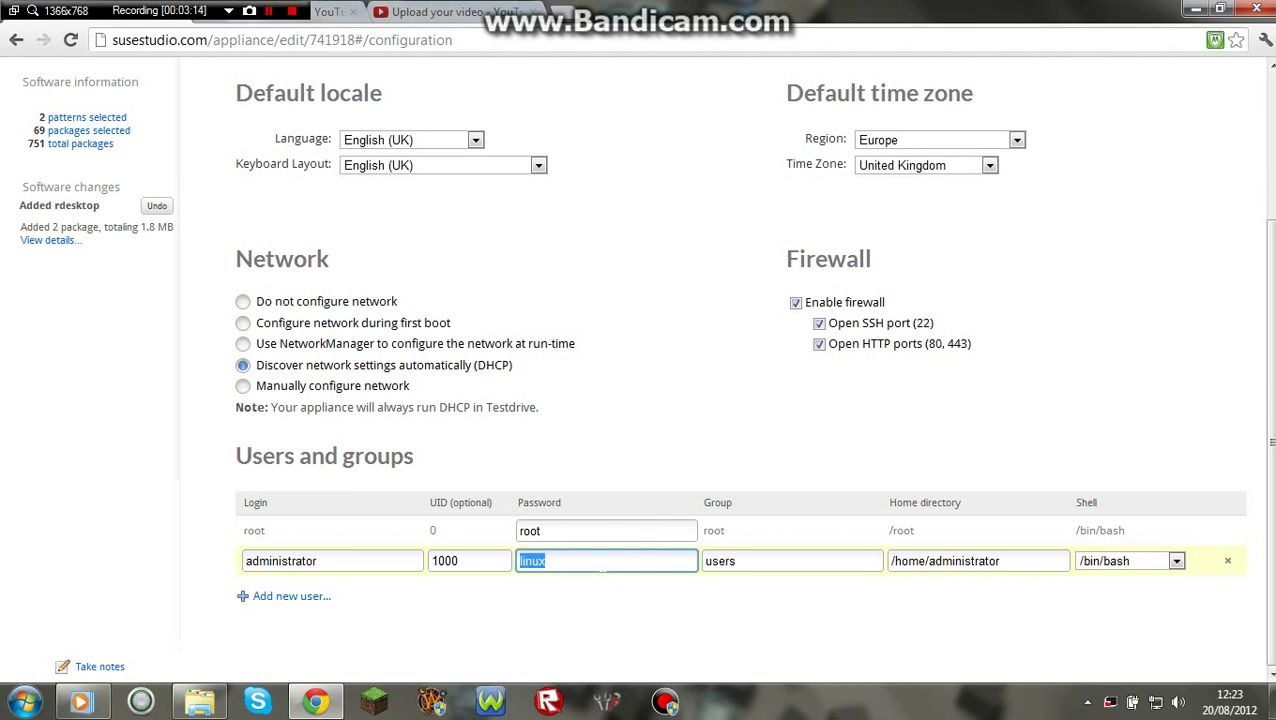
{"action": "type", "text": "admin"}
{"action": "left_click", "coordinate": [733, 561]}
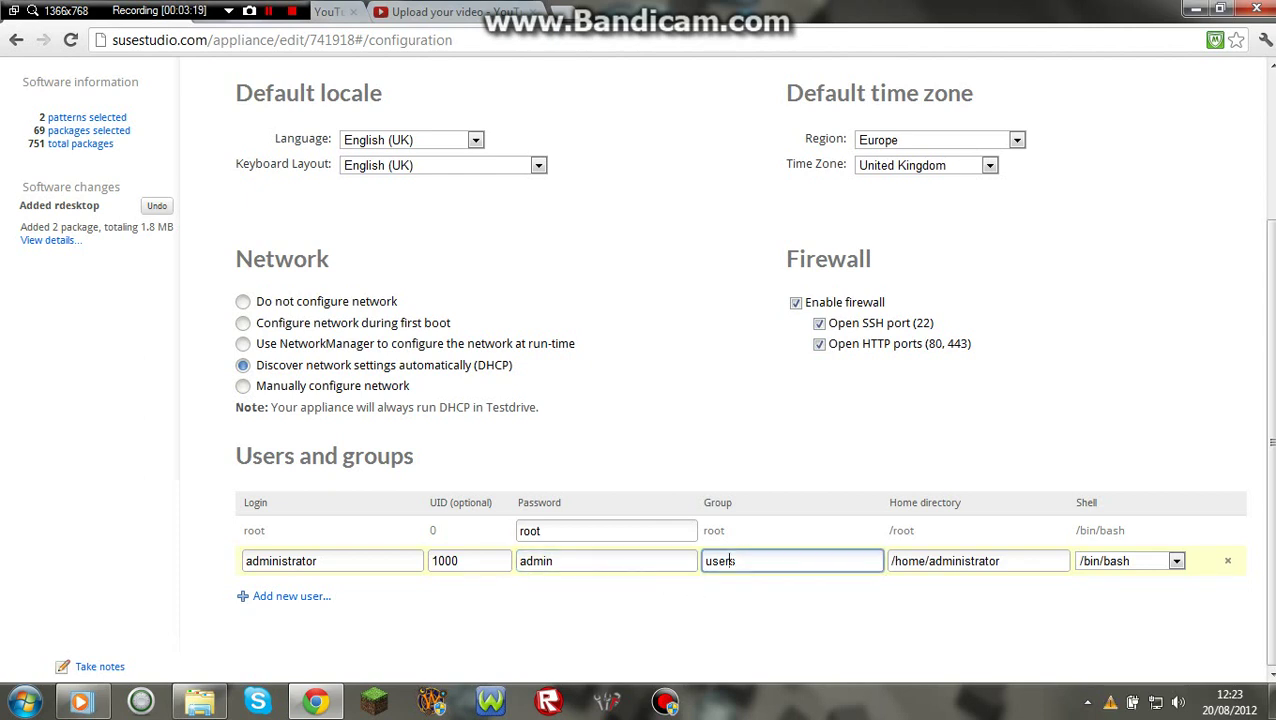
Add a new user named guest with UID 1001.
{"action": "left_click", "coordinate": [268, 606]}
{"action": "key", "text": "ctrl+a"}
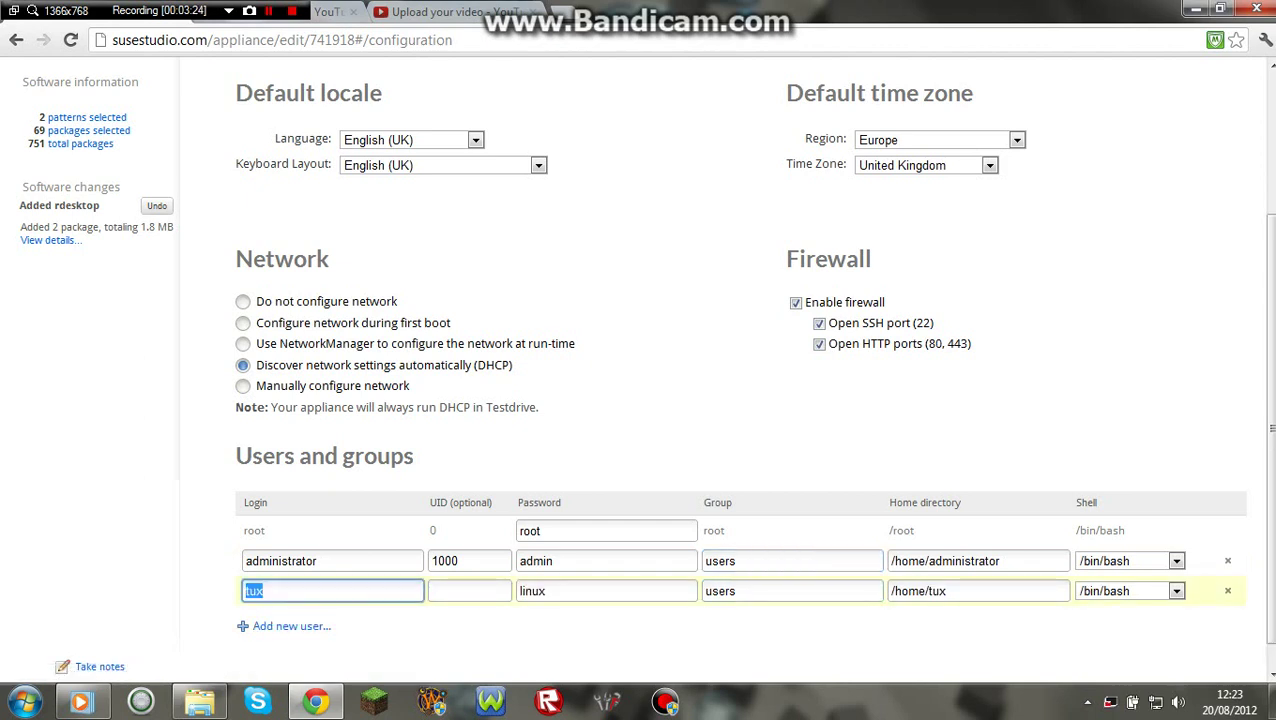
{"action": "type", "text": "guest"}
{"action": "key", "text": "Tab"}
{"action": "type", "text": "0"}
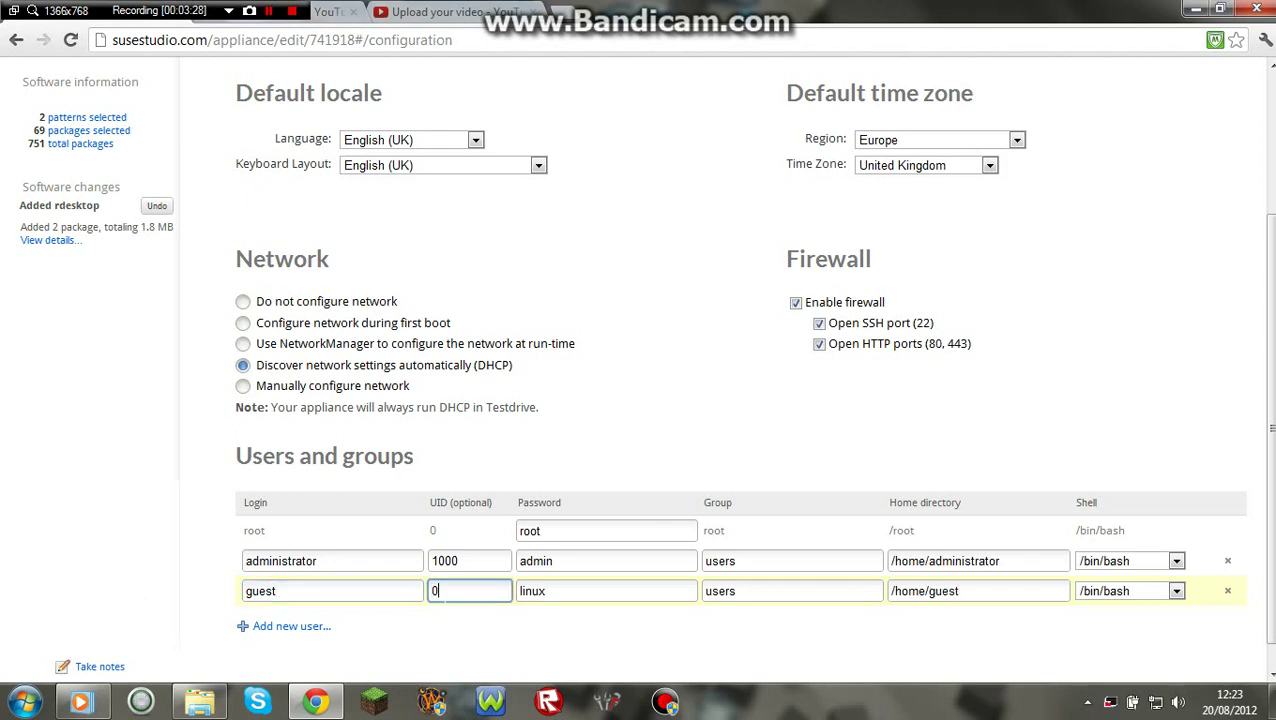
Leave the guest user's password empty and put it in the guests group.
{"action": "left_click", "coordinate": [547, 591]}
{"action": "key", "text": "ctrl+a"}
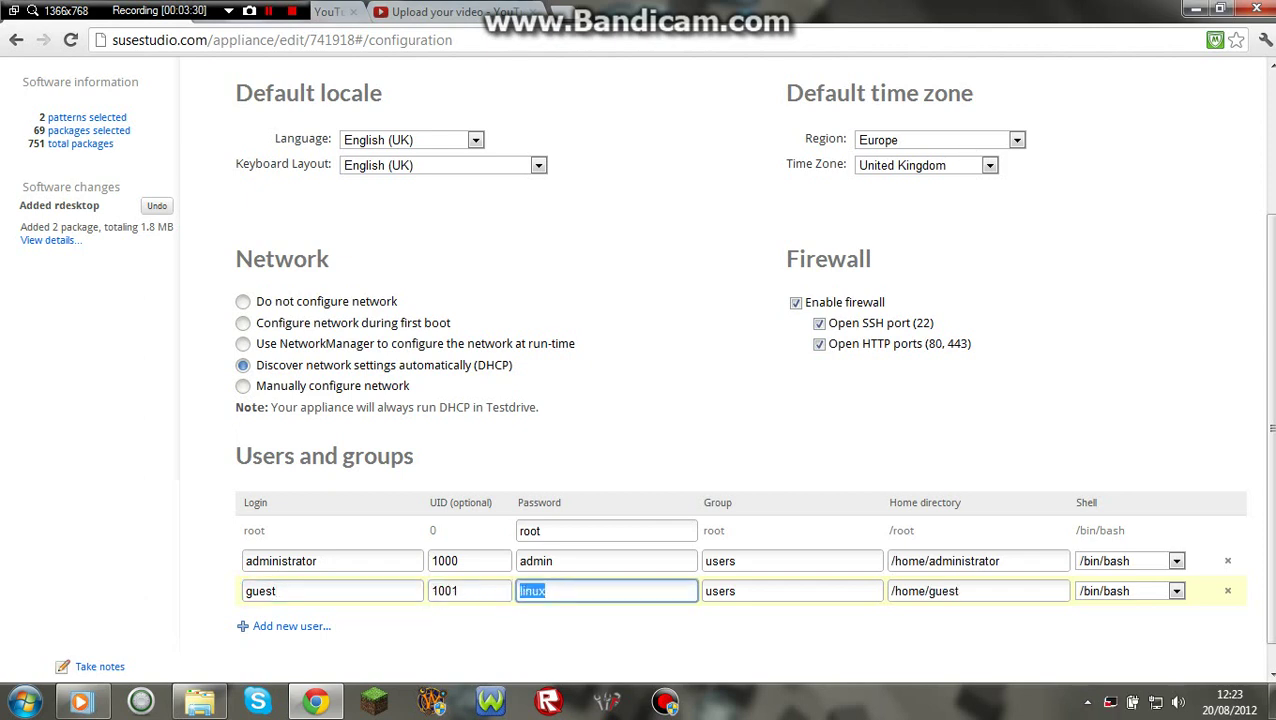
{"action": "key", "text": "BackSpace"}
{"action": "key", "text": "Tab"}
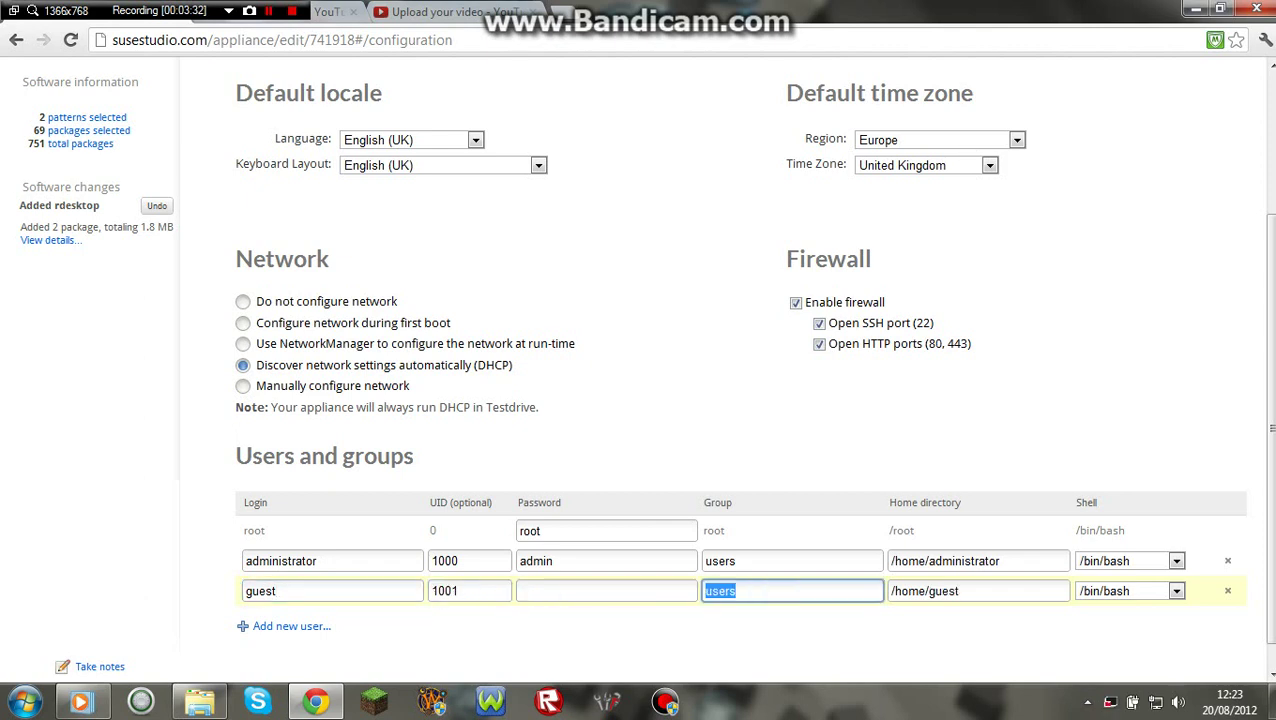
{"action": "type", "text": "guests"}
{"action": "left_click_drag", "start_coordinate": [1266, 446], "coordinate": [1272, 298]}
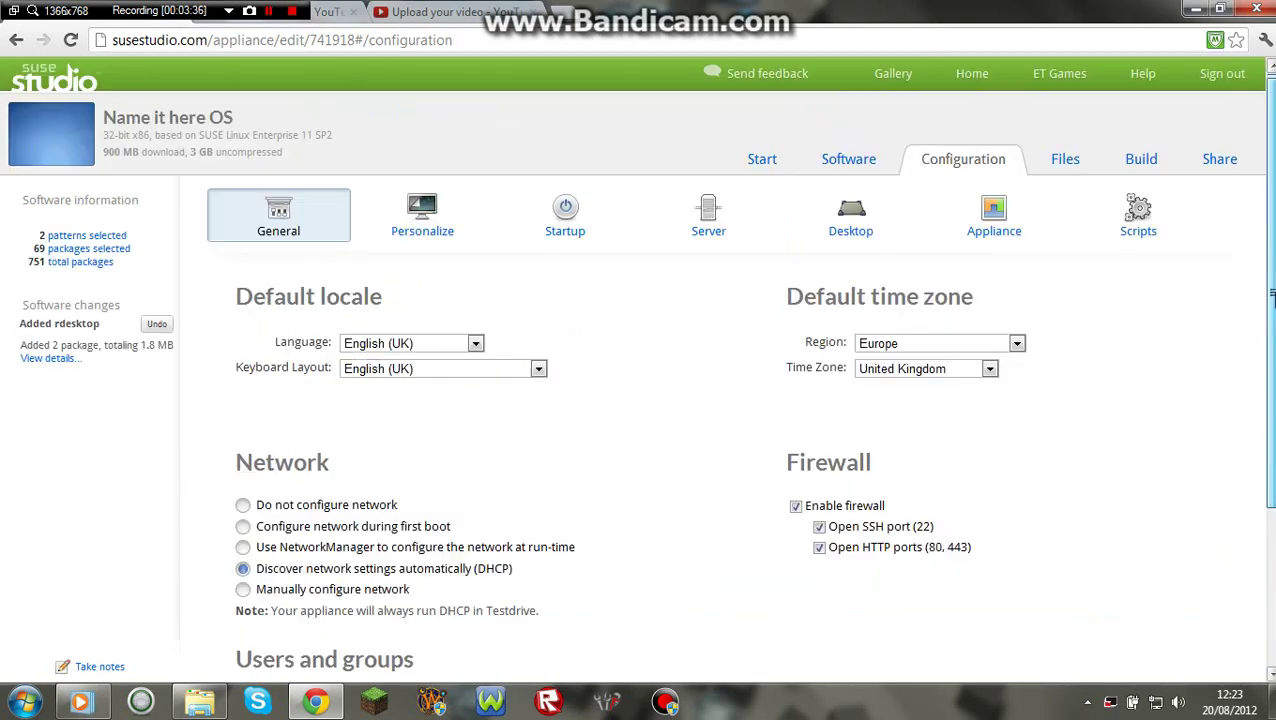
{"action": "left_click", "coordinate": [437, 220]}
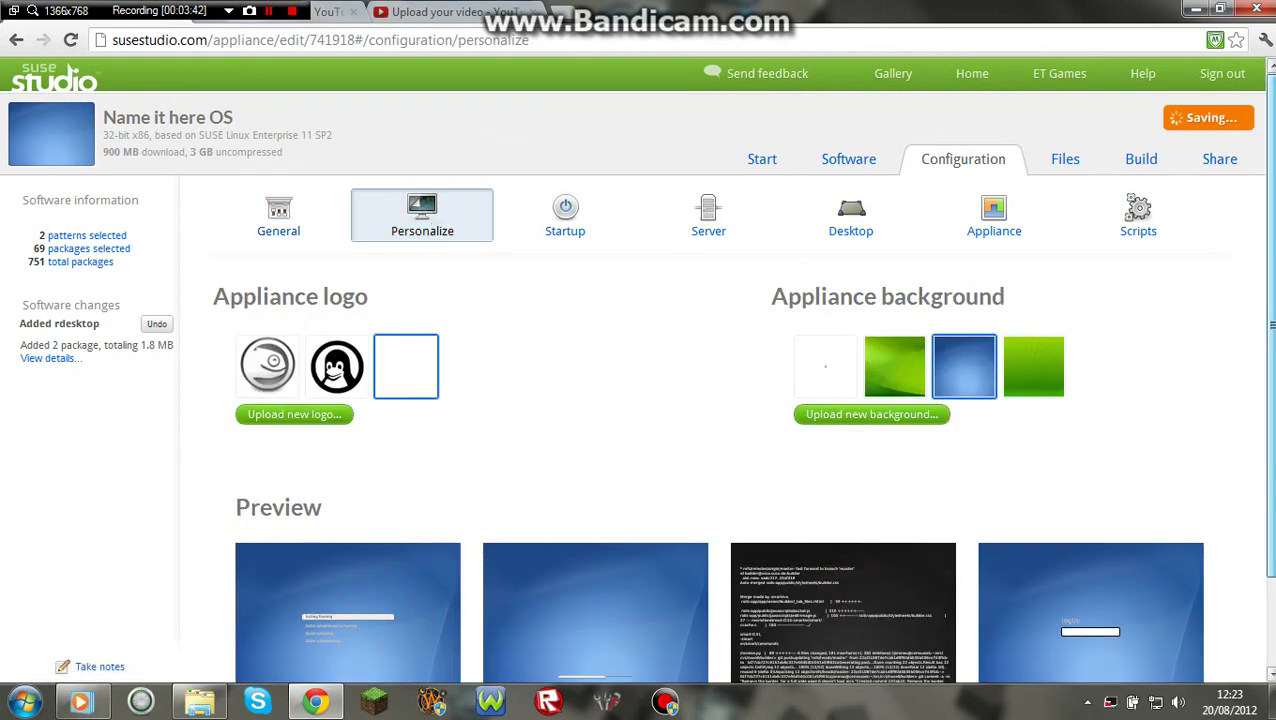
Give the appliance the Tux penguin logo and the green background.
{"action": "scroll", "coordinate": [638, 400], "scroll_direction": "down", "scroll_amount": 1}
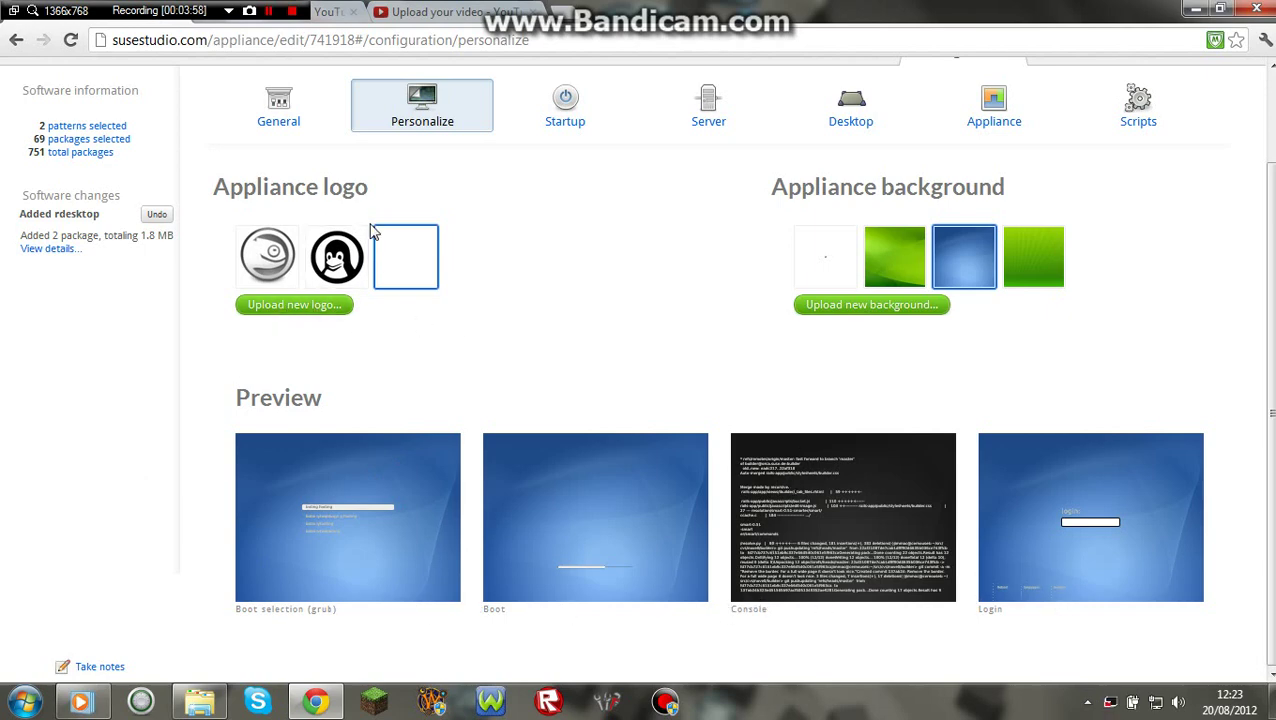
{"action": "left_click", "coordinate": [355, 252]}
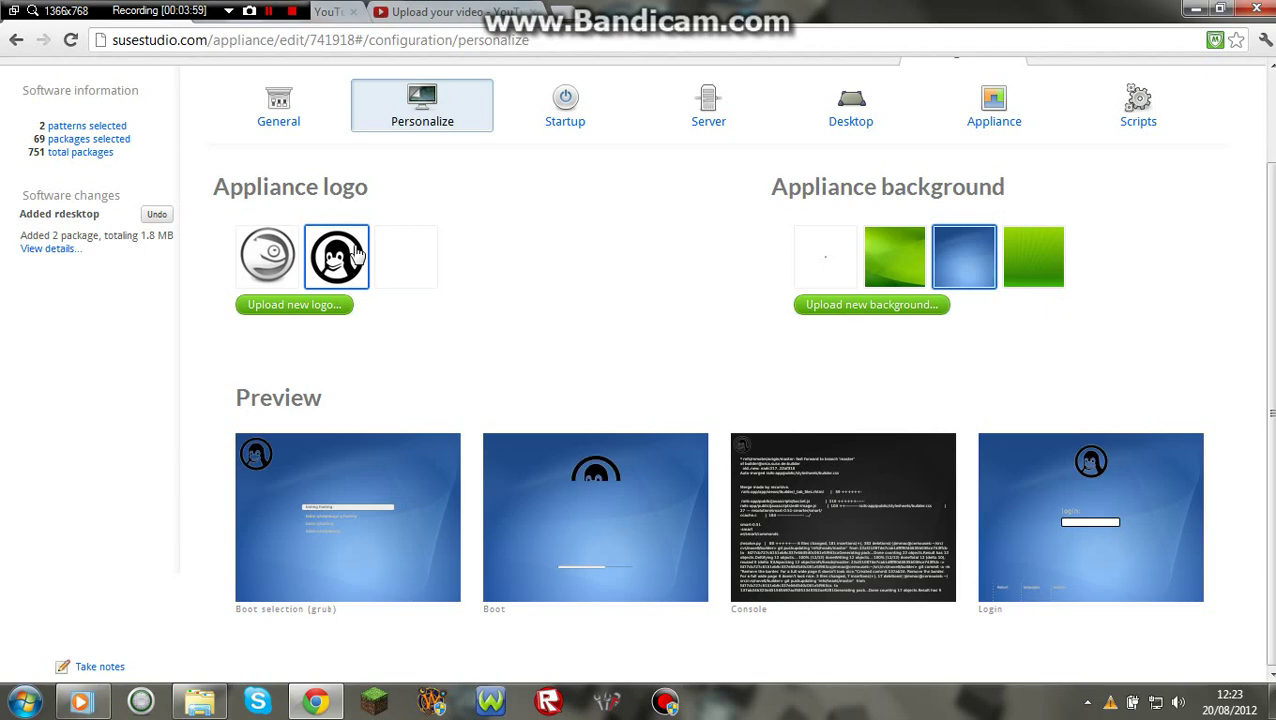
{"action": "left_click", "coordinate": [288, 258]}
{"action": "left_click", "coordinate": [390, 262]}
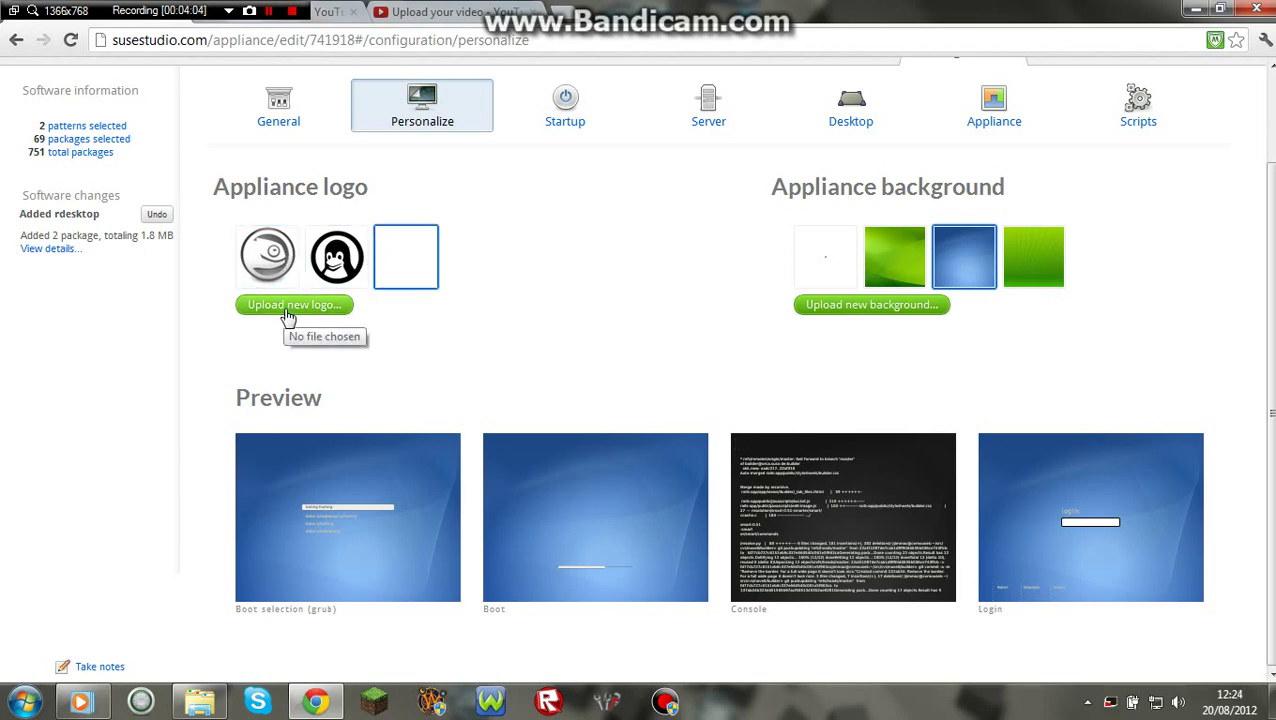
{"action": "left_click", "coordinate": [340, 262]}
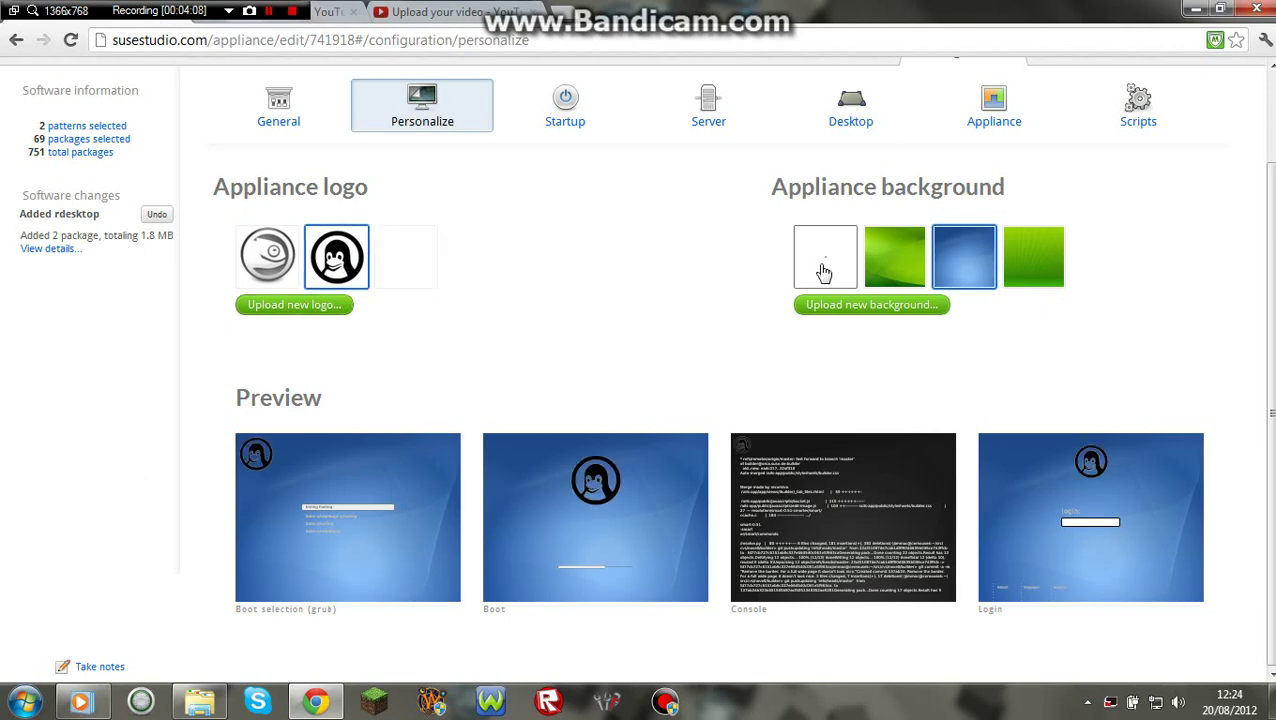
{"action": "left_click", "coordinate": [888, 268]}
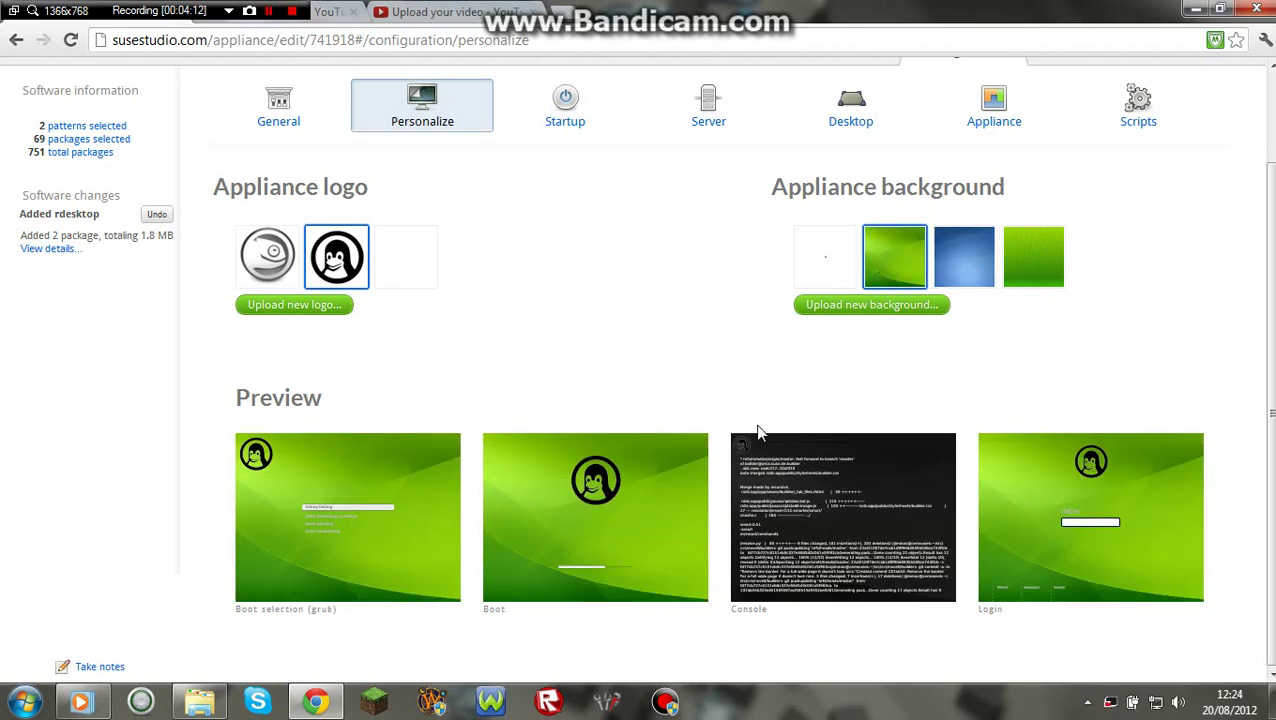
{"action": "left_click", "coordinate": [563, 128]}
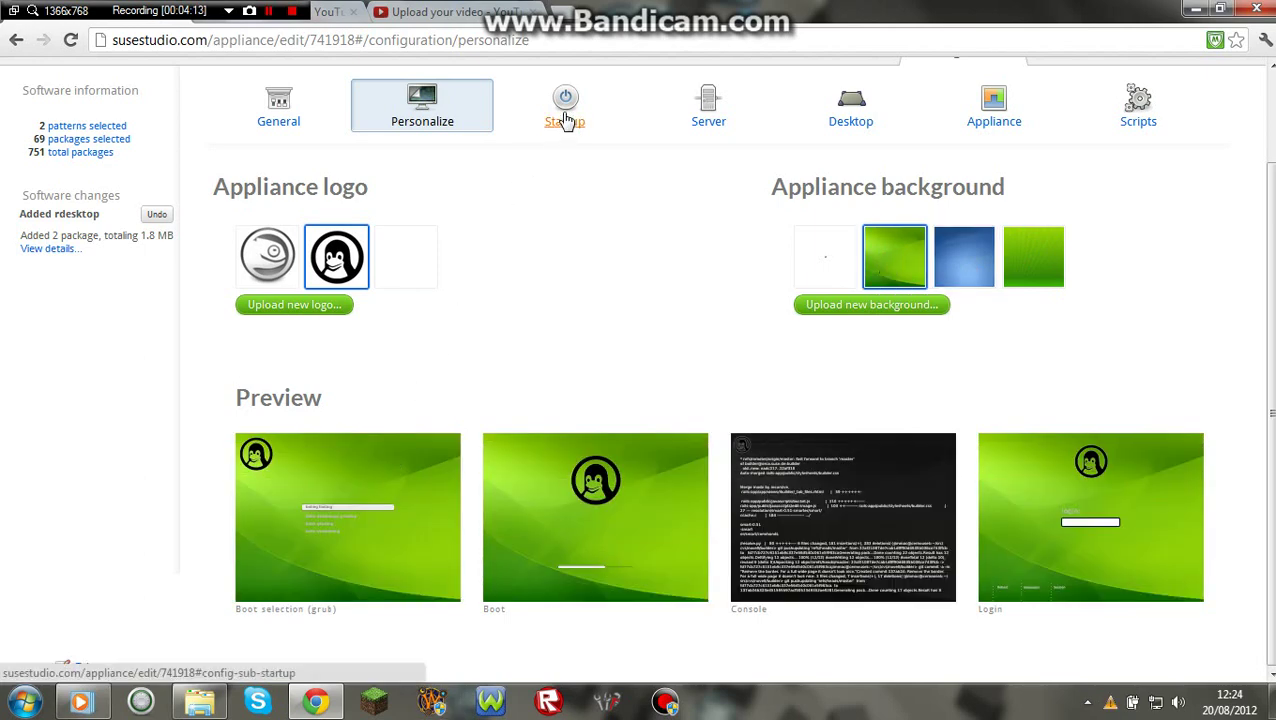
Review the Startup, Server and Desktop settings, keeping runlevel 5: Graphical Login.
{"action": "left_click", "coordinate": [410, 338]}
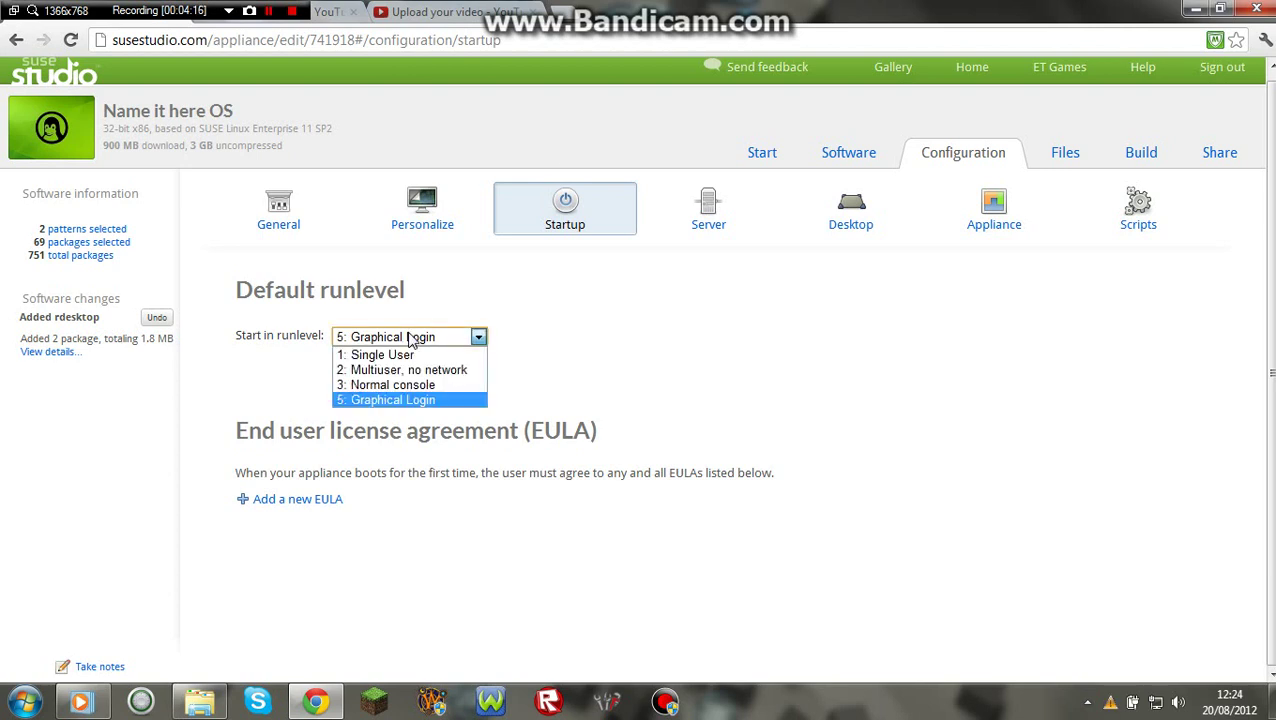
{"action": "left_click", "coordinate": [410, 338]}
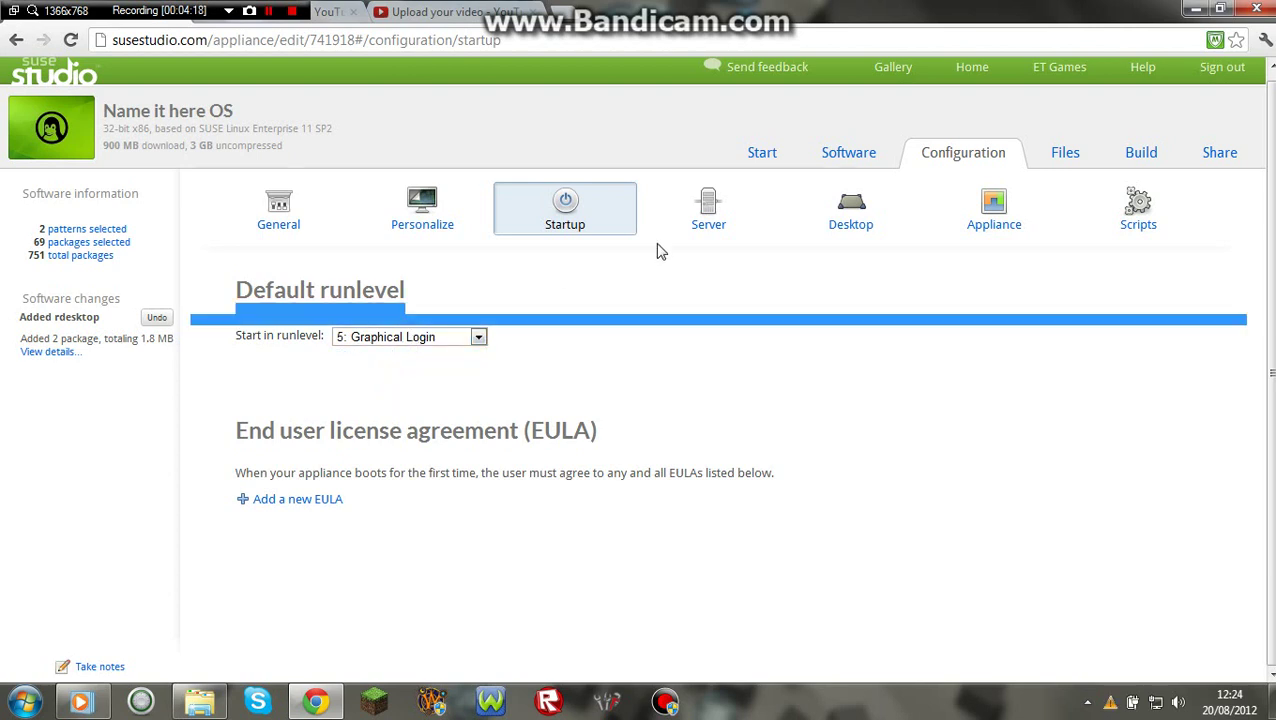
{"action": "left_click", "coordinate": [713, 214]}
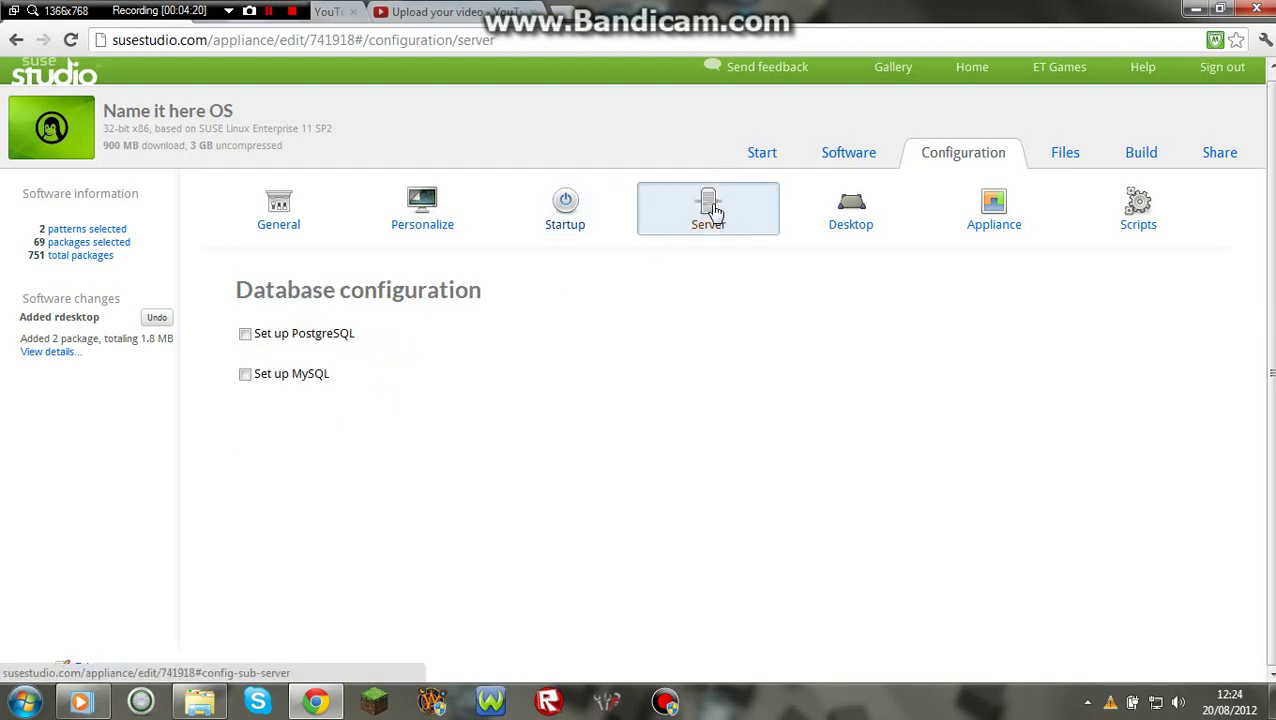
{"action": "left_click", "coordinate": [877, 224]}
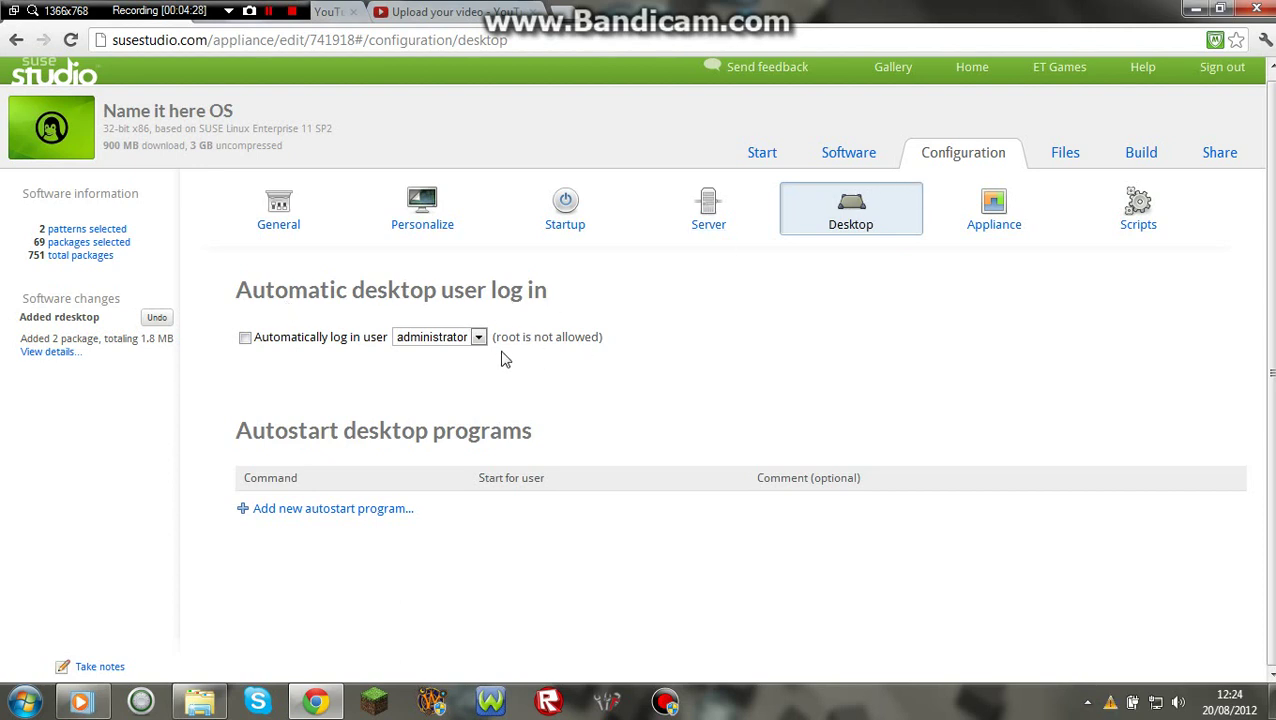
{"action": "left_click", "coordinate": [1022, 210]}
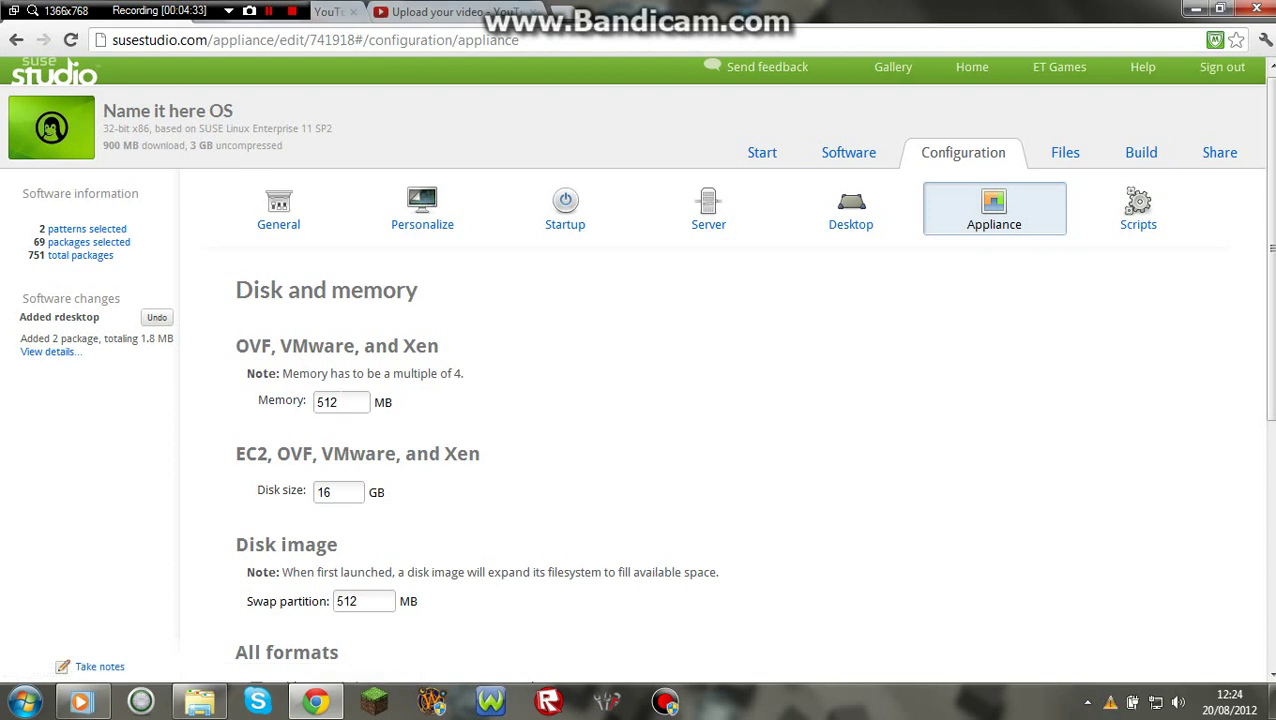
Set memory to 1024 MB, disk size to 250 GB and swap partition to 1024 MB.
{"action": "double_click", "coordinate": [330, 402]}
{"action": "type", "text": "1024"}
{"action": "key", "text": "Tab"}
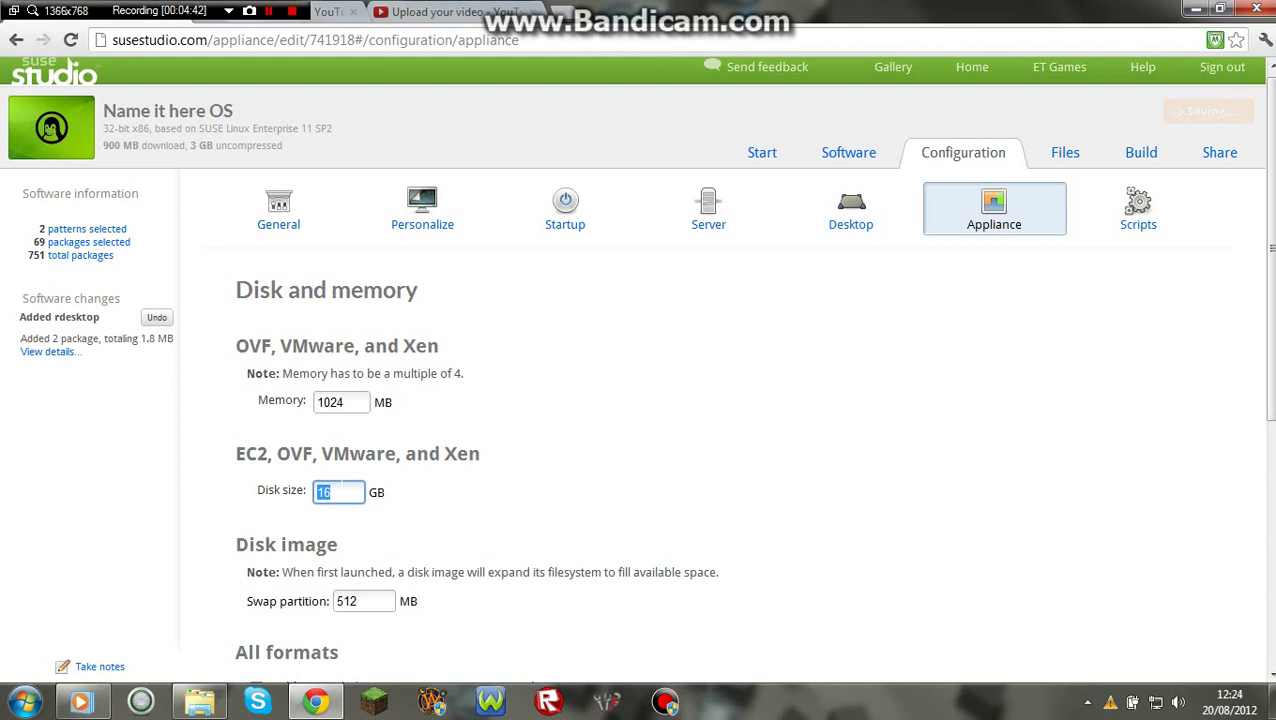
{"action": "type", "text": "250"}
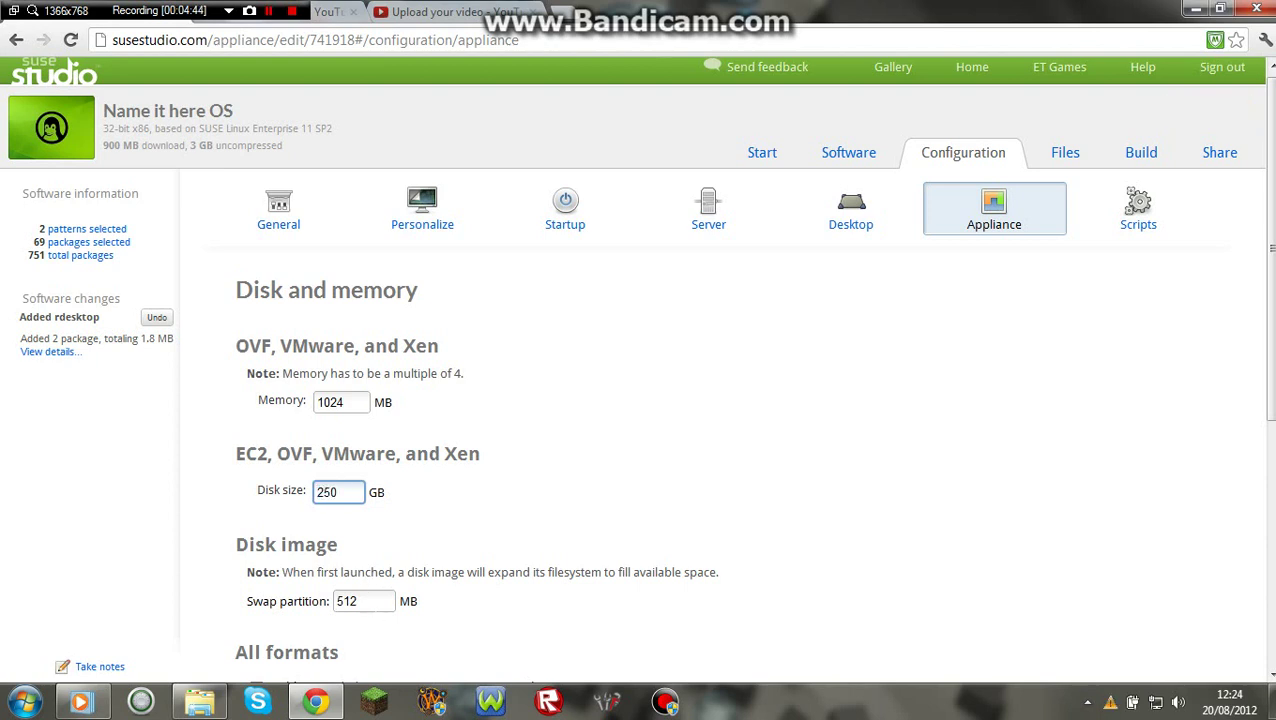
{"action": "key", "text": "Tab"}
{"action": "type", "text": "102"}
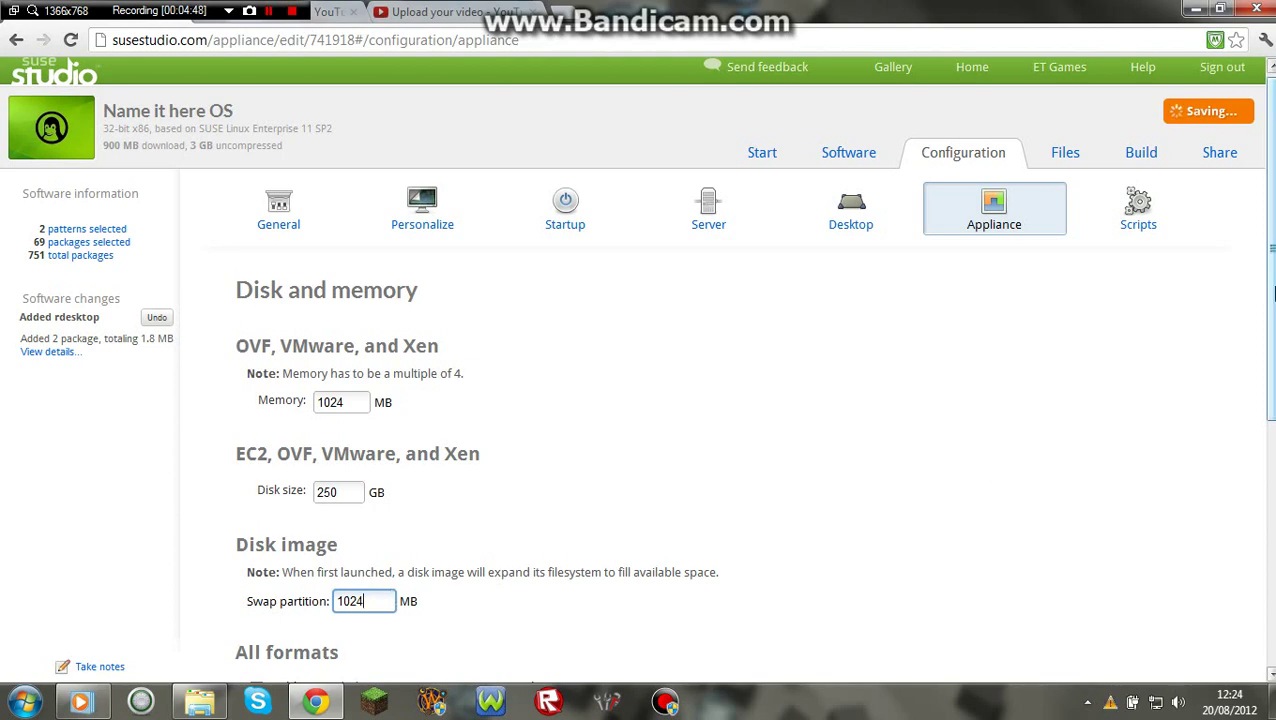
{"action": "scroll", "coordinate": [1160, 330], "scroll_direction": "down", "scroll_amount": 3}
{"action": "scroll", "coordinate": [750, 380], "scroll_direction": "down", "scroll_amount": 3}
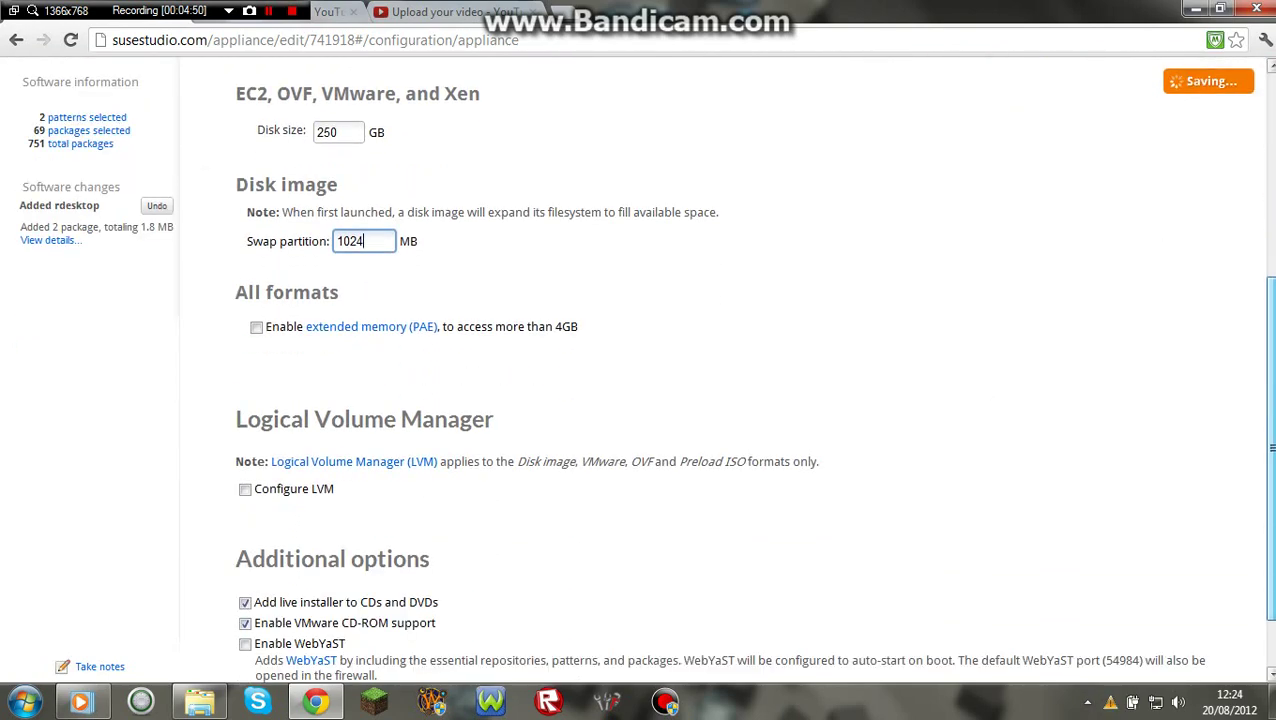
{"action": "scroll", "coordinate": [750, 380], "scroll_direction": "up", "scroll_amount": 5}
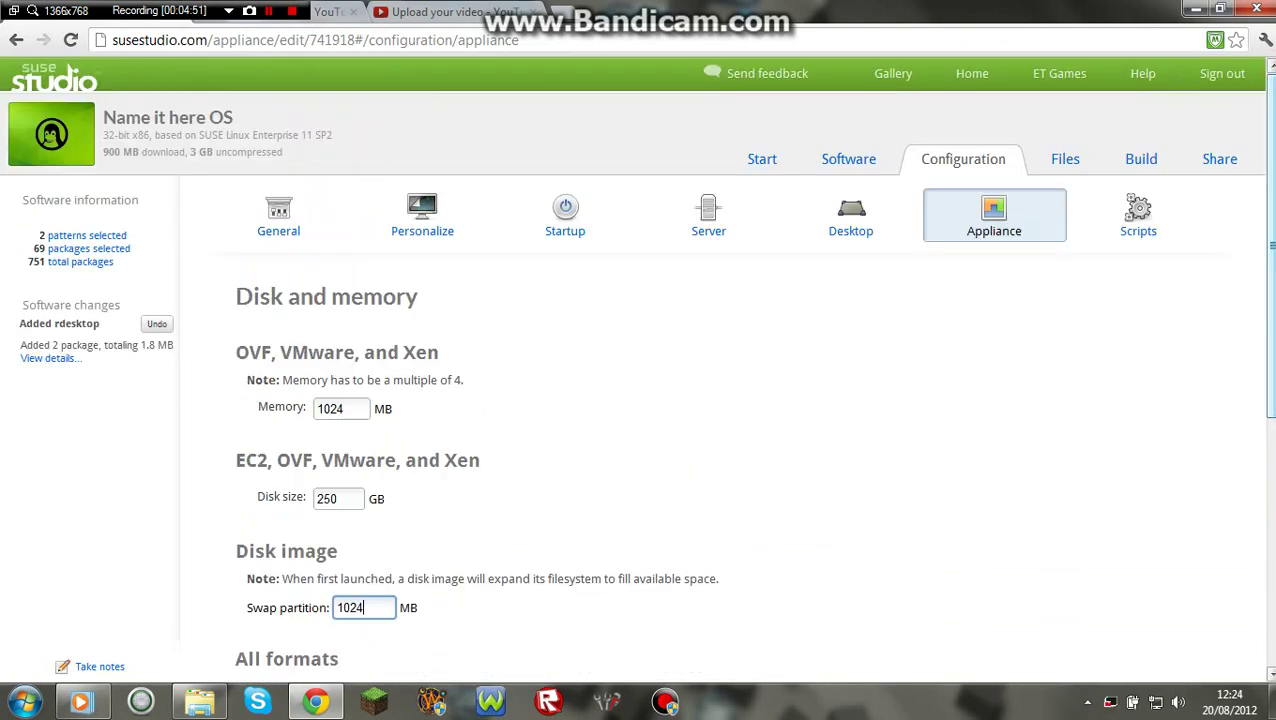
{"action": "left_click", "coordinate": [1142, 228]}
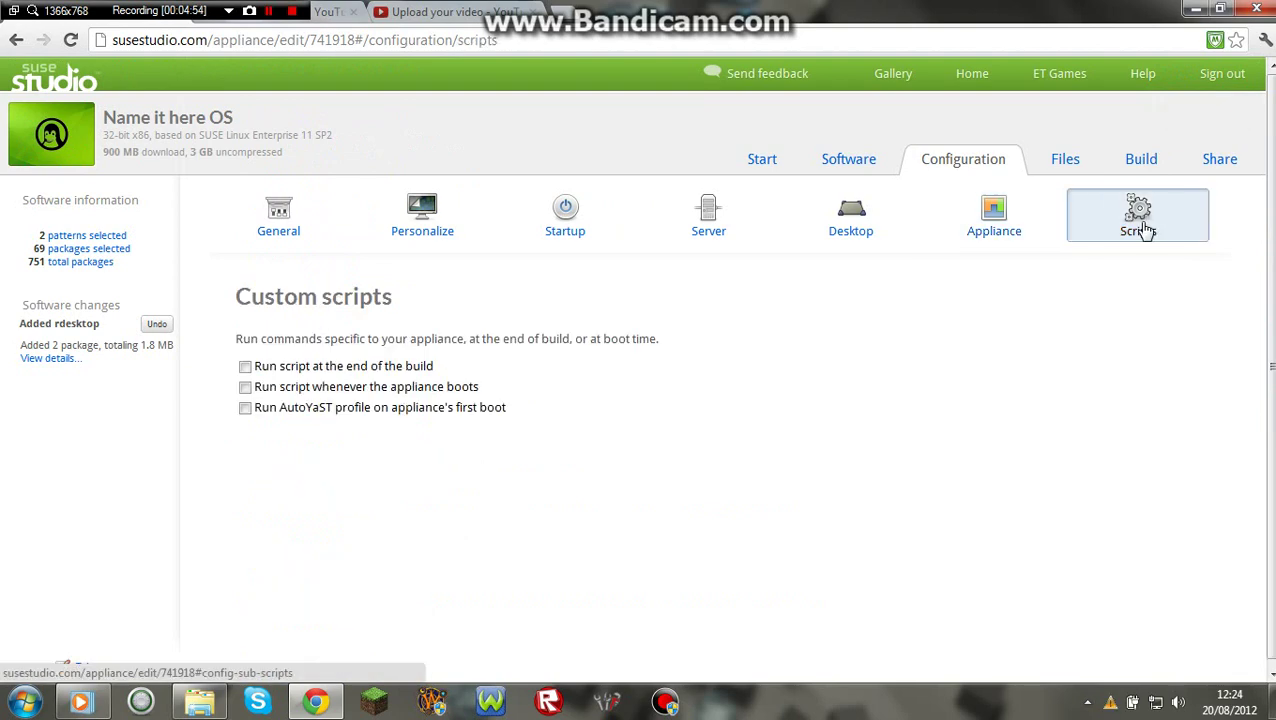
Set the build version to 5.5.0, keeping USB stick / hard disk image as default format.
{"action": "left_click", "coordinate": [1065, 163]}
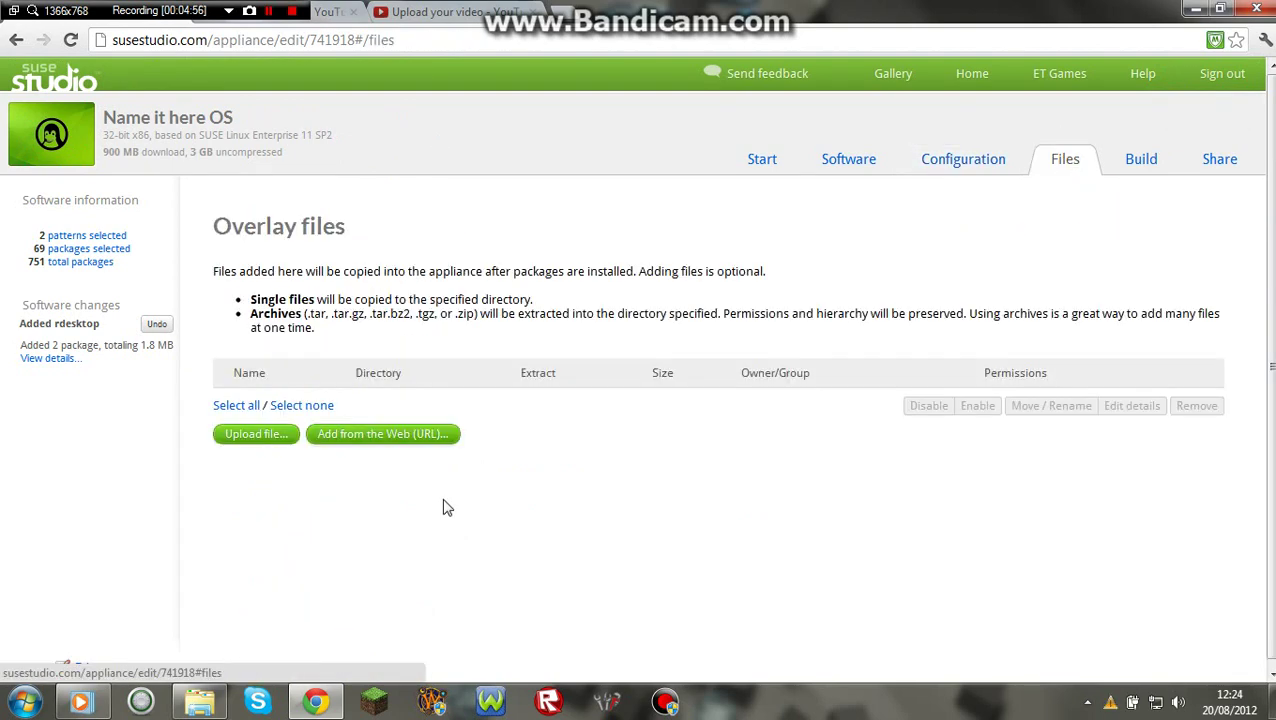
{"action": "left_click", "coordinate": [1152, 165]}
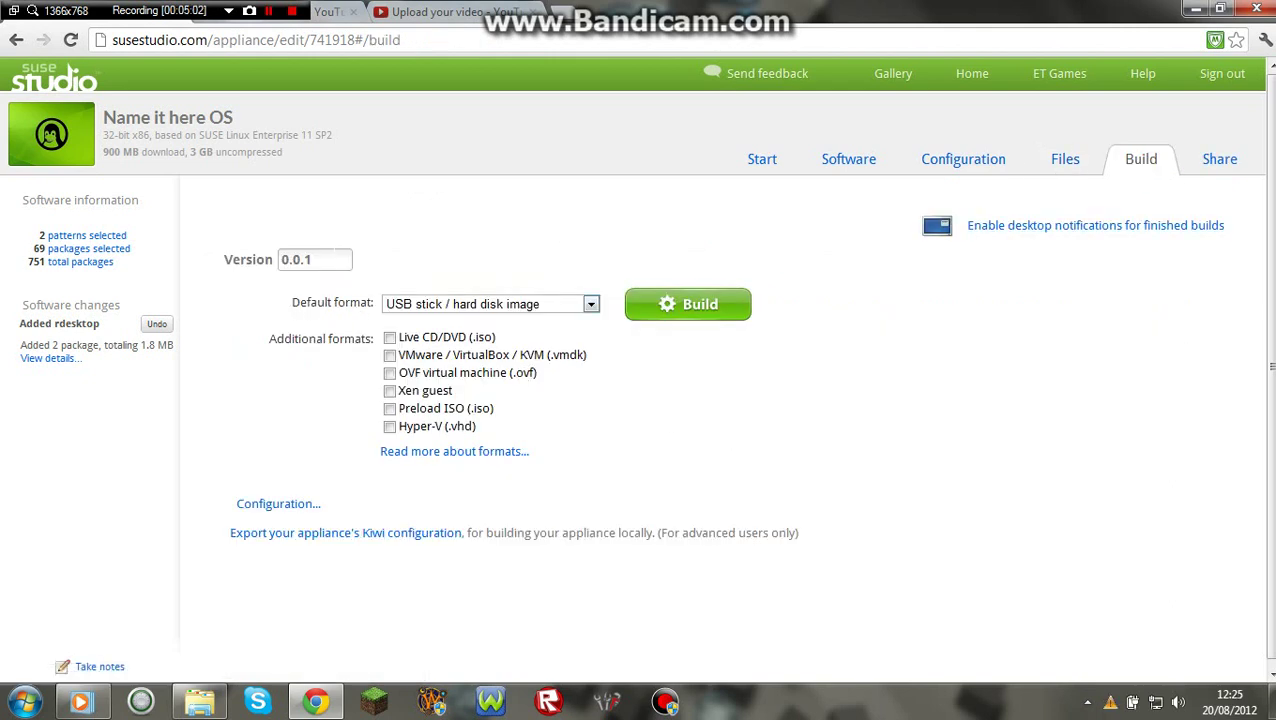
{"action": "left_click", "coordinate": [314, 259]}
{"action": "type", "text": "1"}
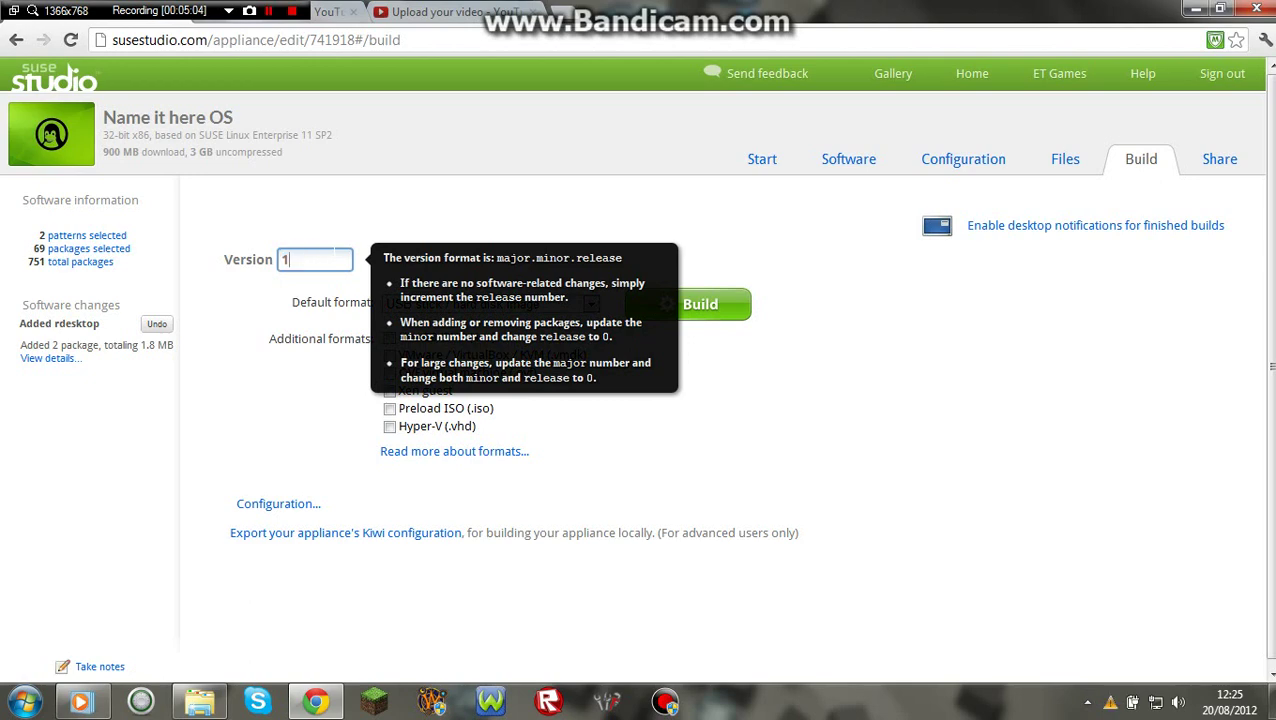
{"action": "type", "text": ".0.0"}
{"action": "left_click", "coordinate": [329, 365]}
{"action": "left_click", "coordinate": [311, 259]}
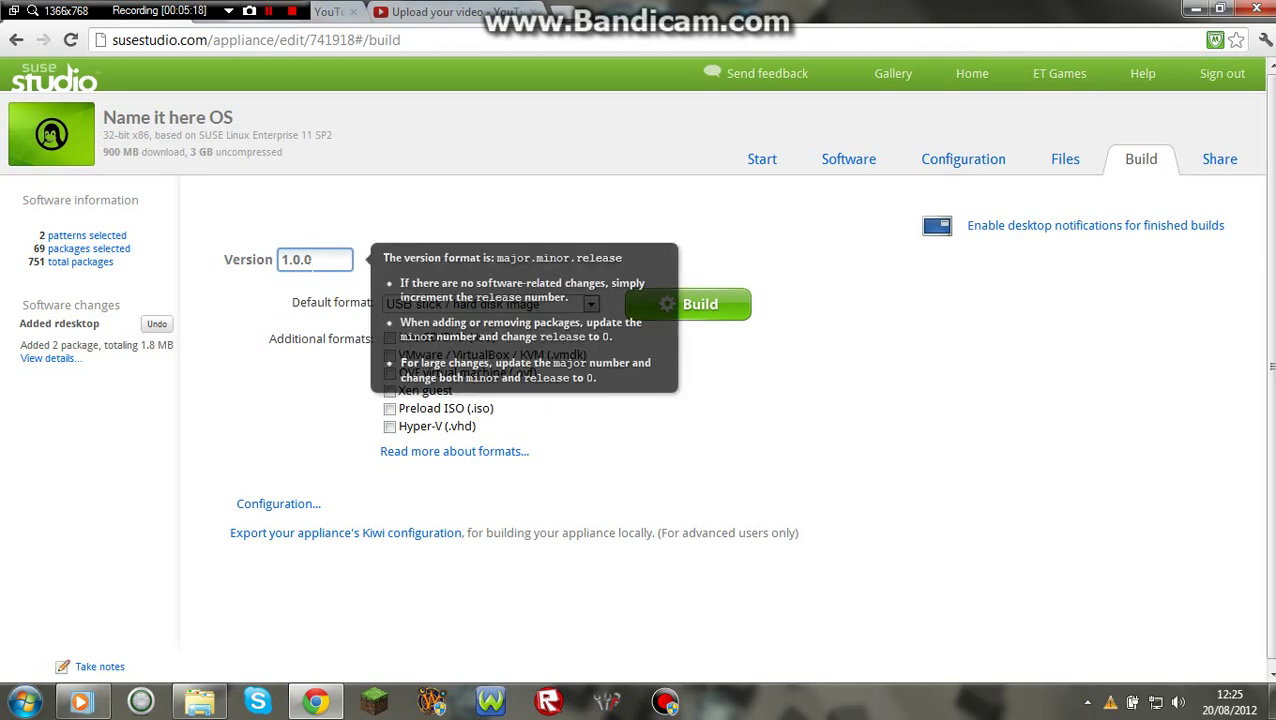
{"action": "key", "text": "BackSpace"}
{"action": "key", "text": "BackSpace"}
{"action": "key", "text": "BackSpace"}
{"action": "type", "text": "5."}
{"action": "left_click", "coordinate": [310, 318]}
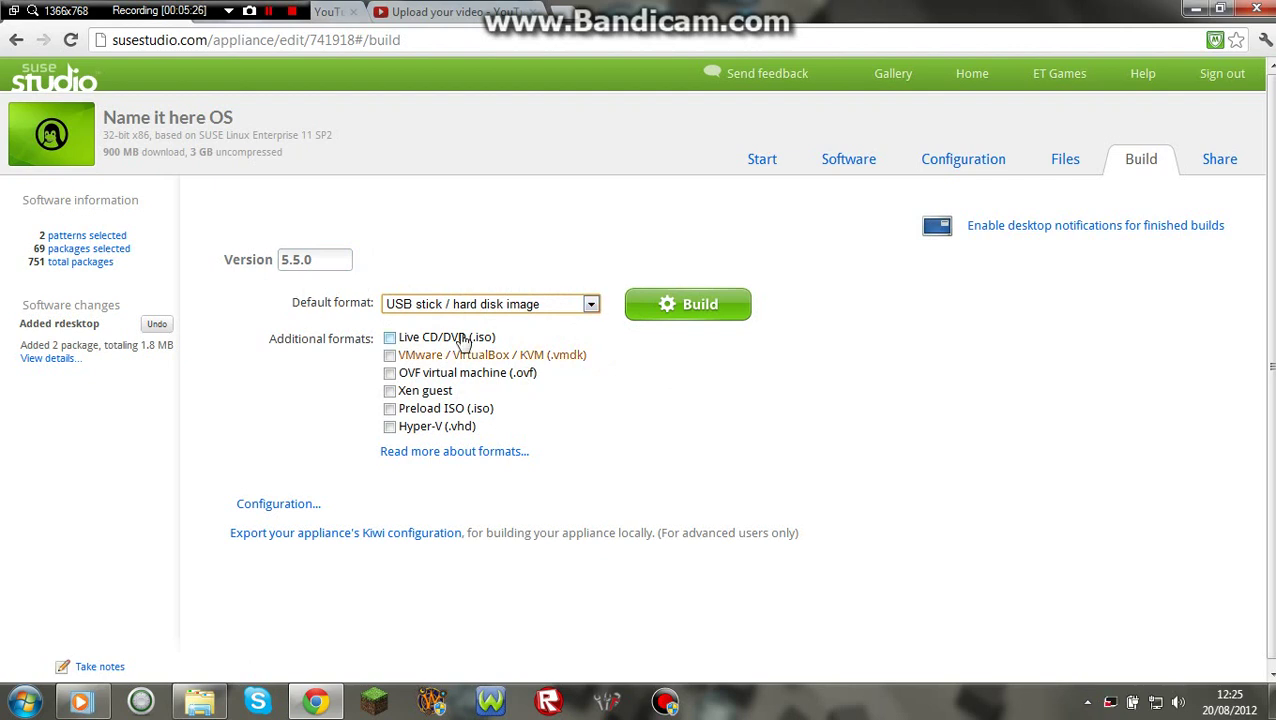
{"action": "left_click", "coordinate": [537, 310]}
{"action": "left_click", "coordinate": [537, 300]}
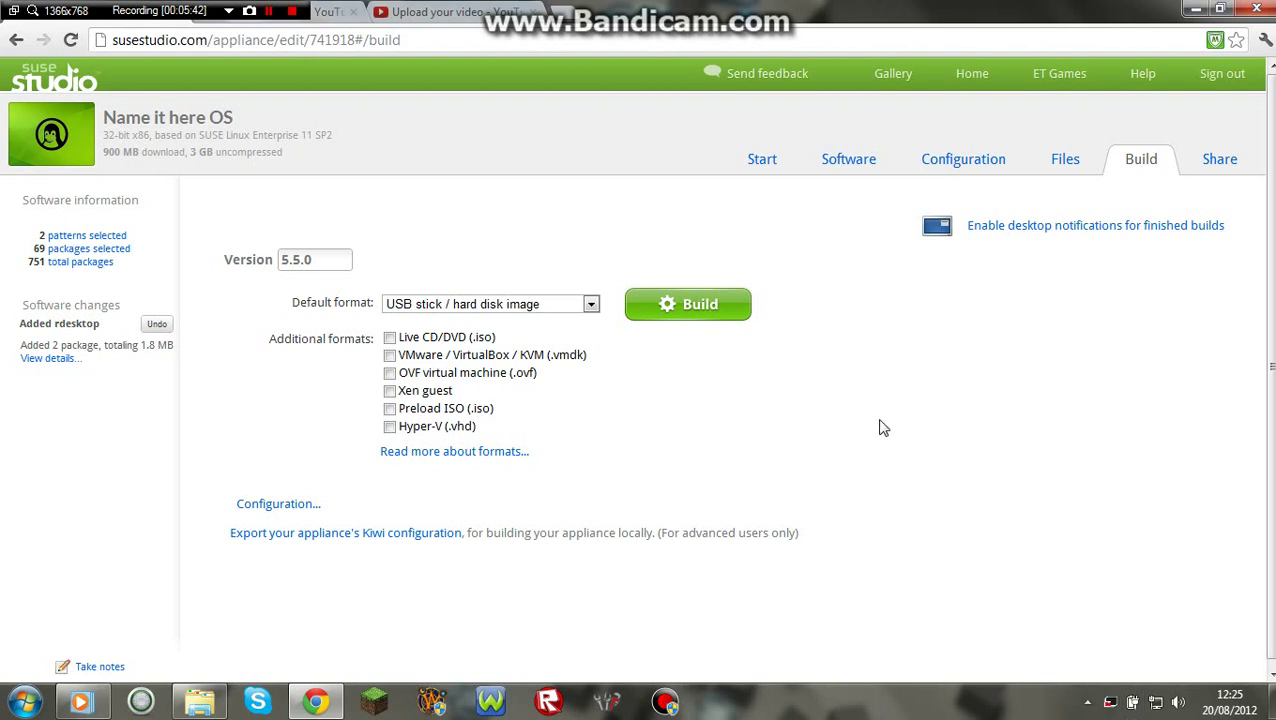
Start building the version 5.5.0 disk image.
{"action": "left_click", "coordinate": [688, 304]}
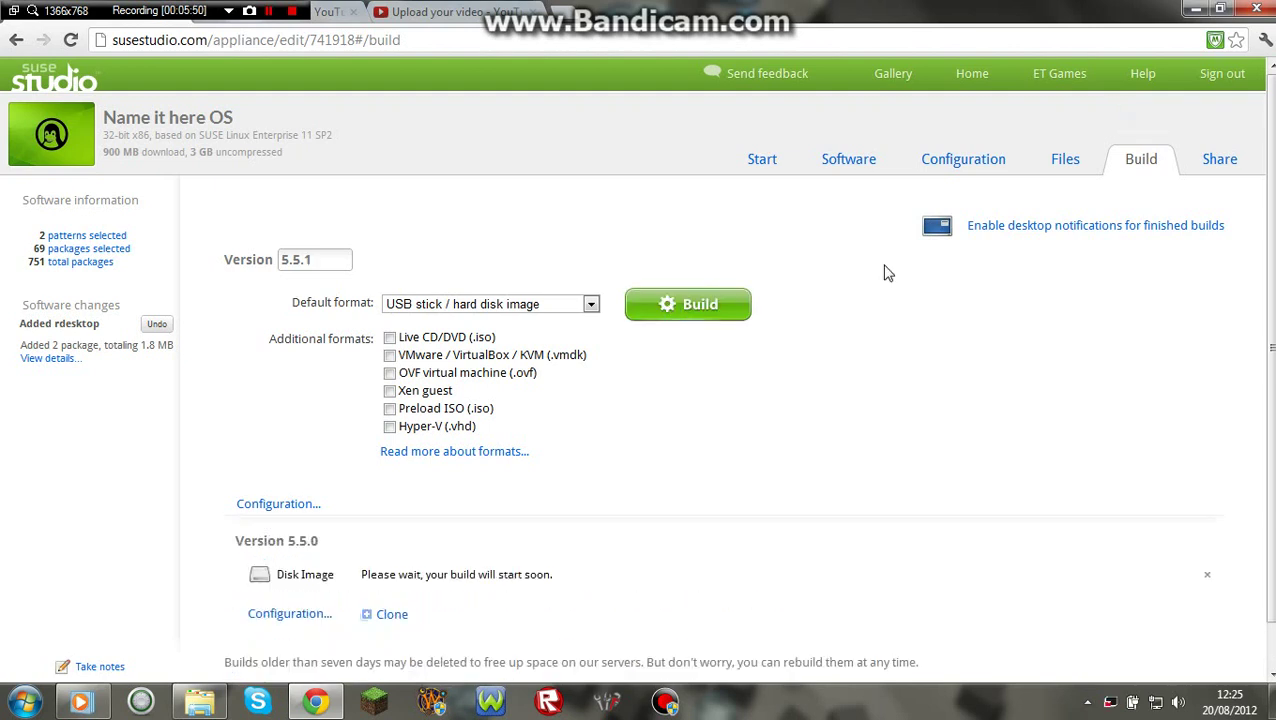
{"action": "scroll", "coordinate": [297, 247], "scroll_direction": "down", "scroll_amount": 2}
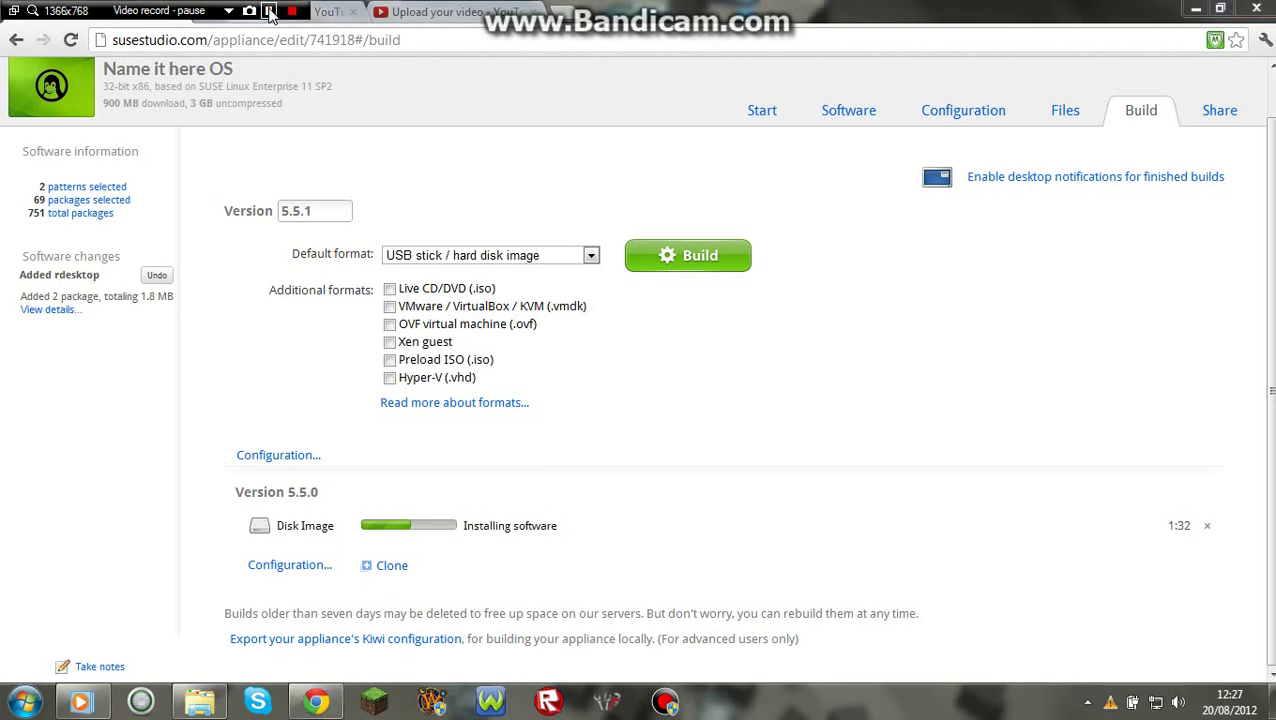
{"action": "left_click", "coordinate": [270, 13]}
{"action": "left_click", "coordinate": [267, 12]}
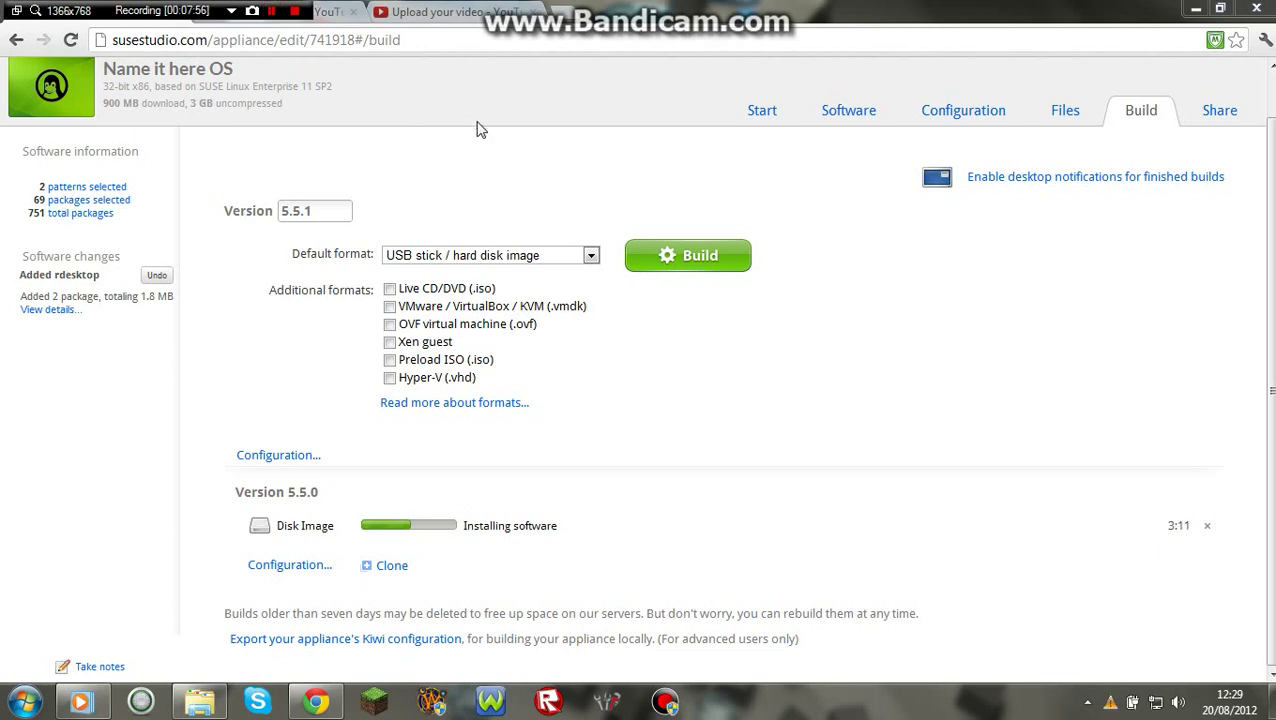